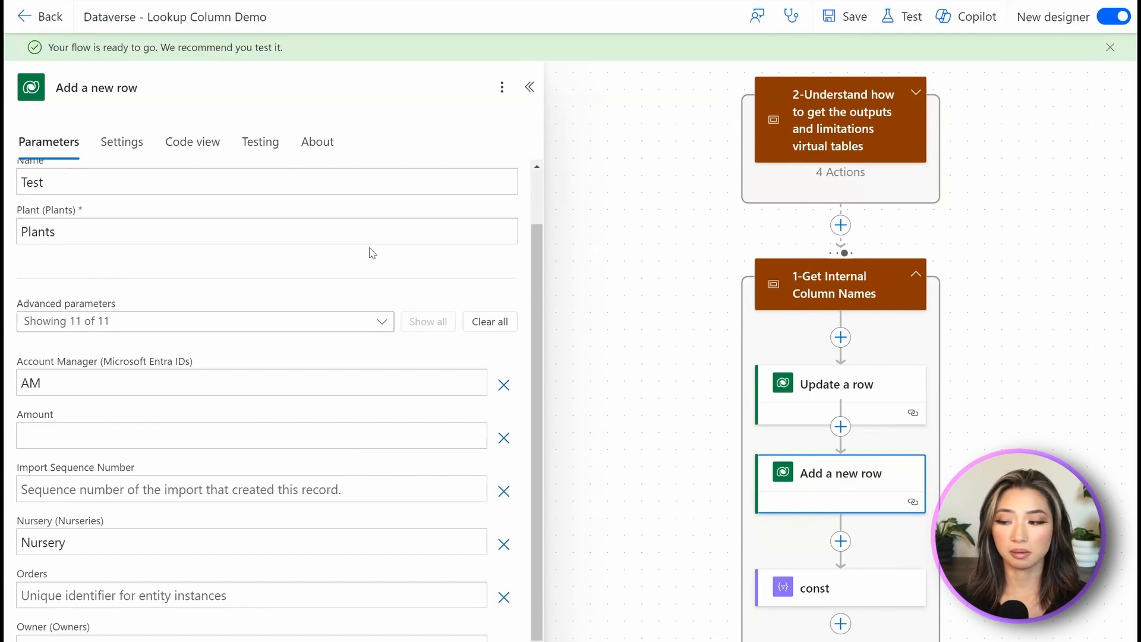
Step: Examine the internal names of the Plant and Account Manager lookup columns in the code of the Add a new row action
{"action": "left_click", "coordinate": [248, 236]}
{"action": "left_click", "coordinate": [85, 392]}
{"action": "left_click", "coordinate": [187, 227]}
{"action": "left_click", "coordinate": [150, 264]}
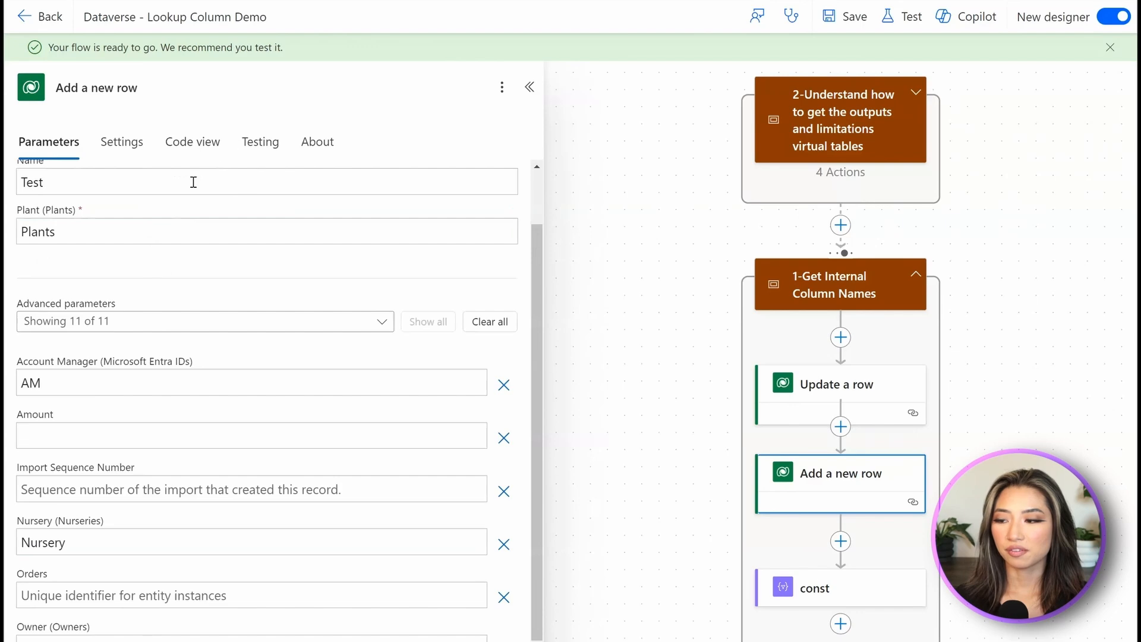
{"action": "left_click", "coordinate": [199, 145]}
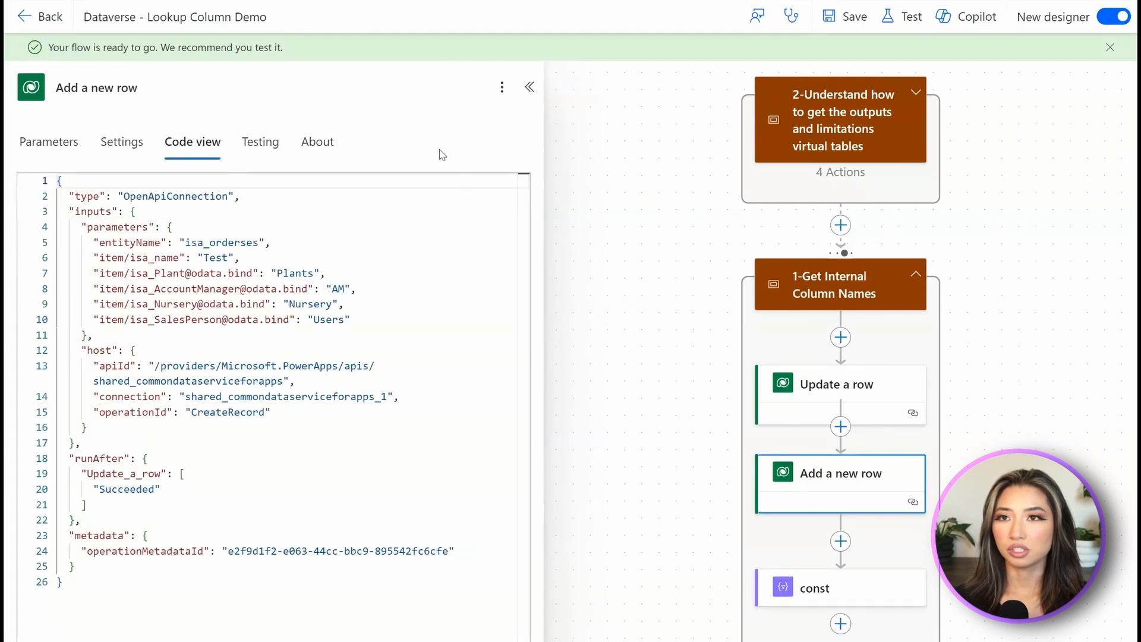
{"action": "left_click", "coordinate": [362, 272]}
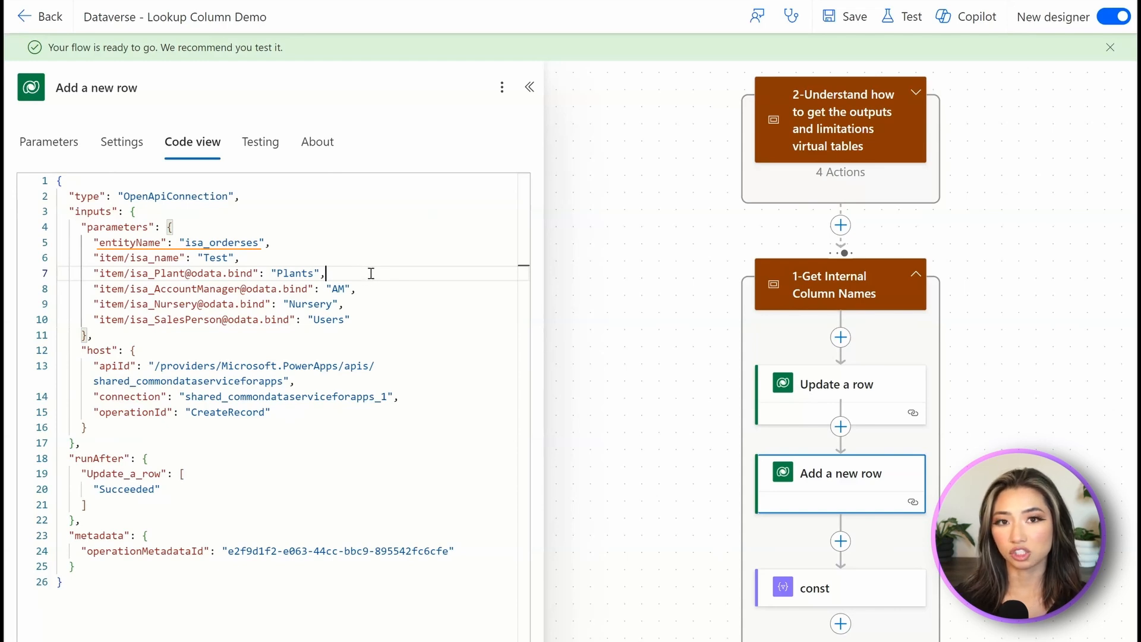
{"action": "left_click_drag", "start_coordinate": [252, 273], "coordinate": [132, 275]}
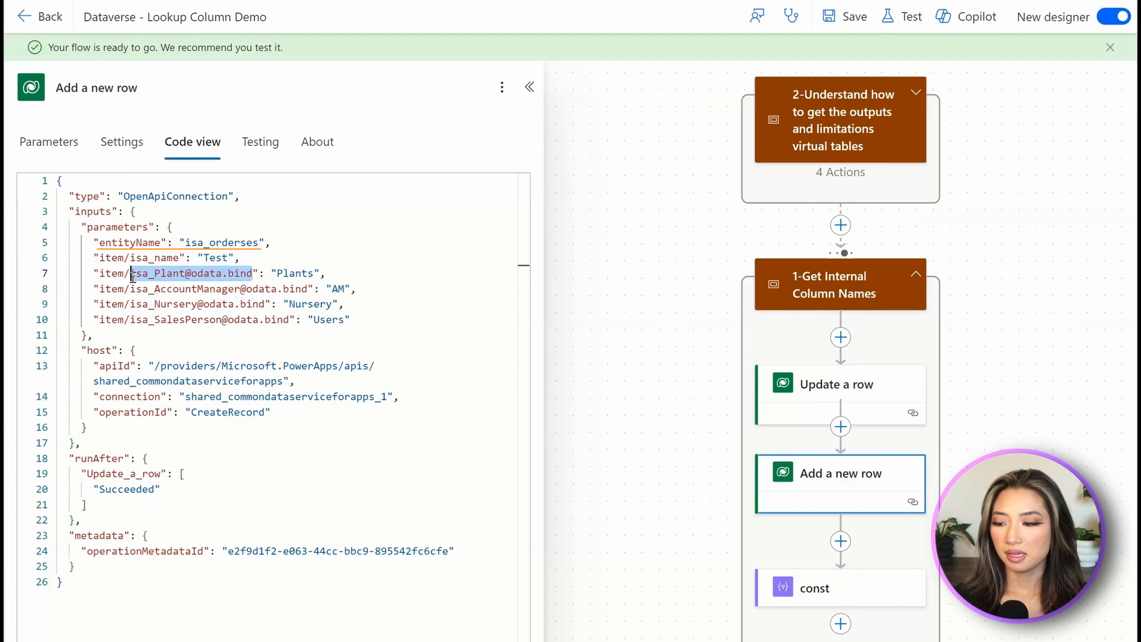
{"action": "left_click_drag", "start_coordinate": [312, 289], "coordinate": [131, 289]}
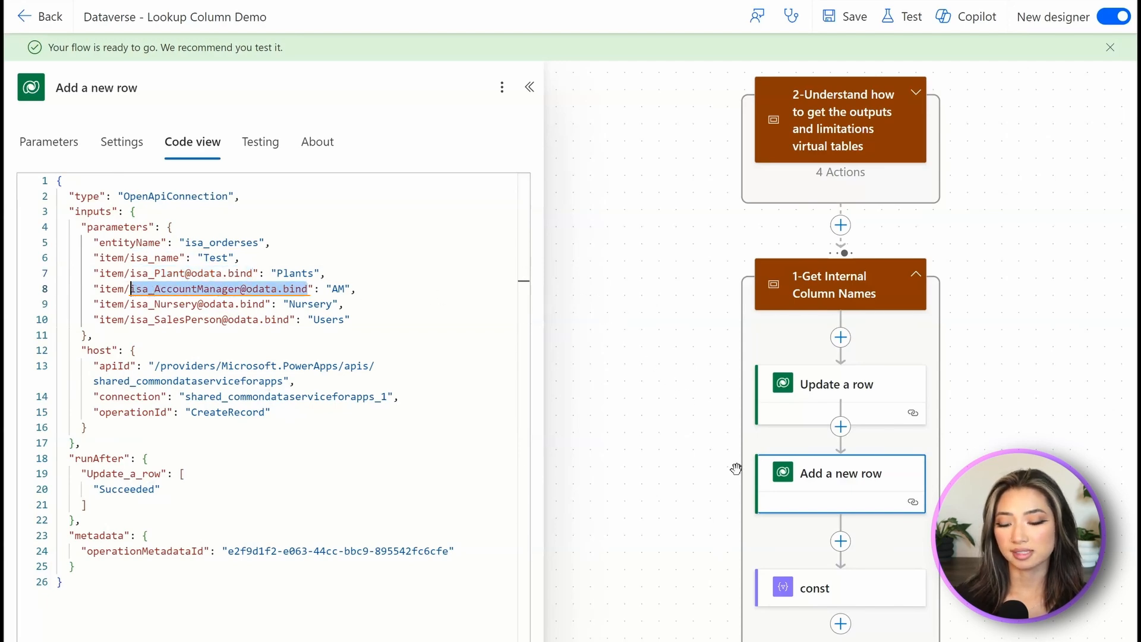
Step: Review the table and lookup column names stored as JSON content in the const action
{"action": "left_click", "coordinate": [882, 589]}
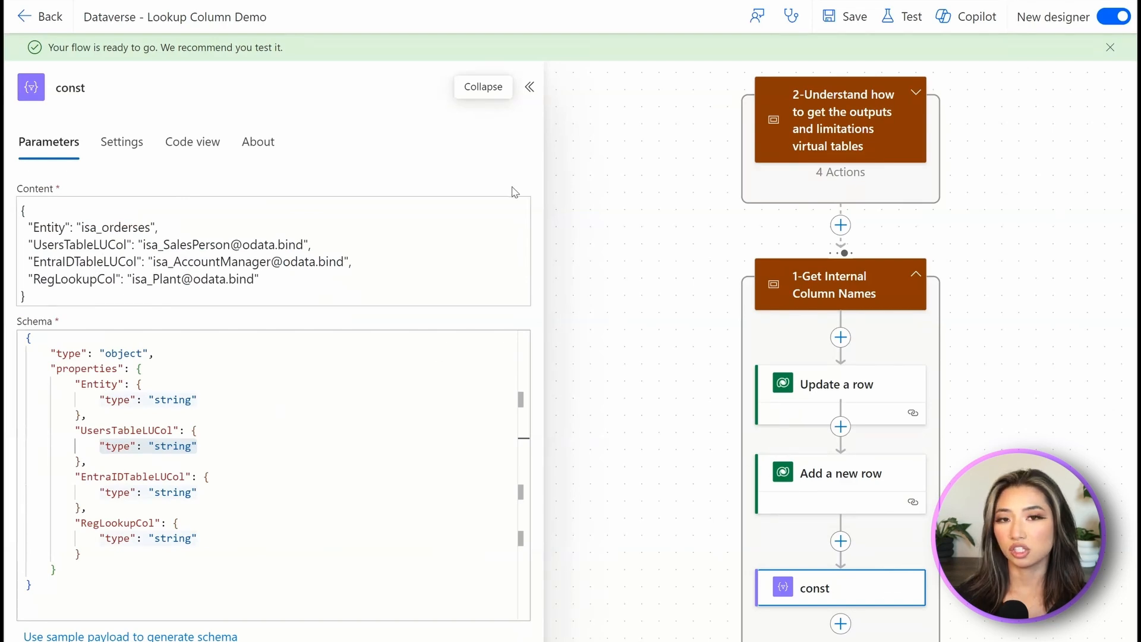
{"action": "double_click", "coordinate": [49, 228]}
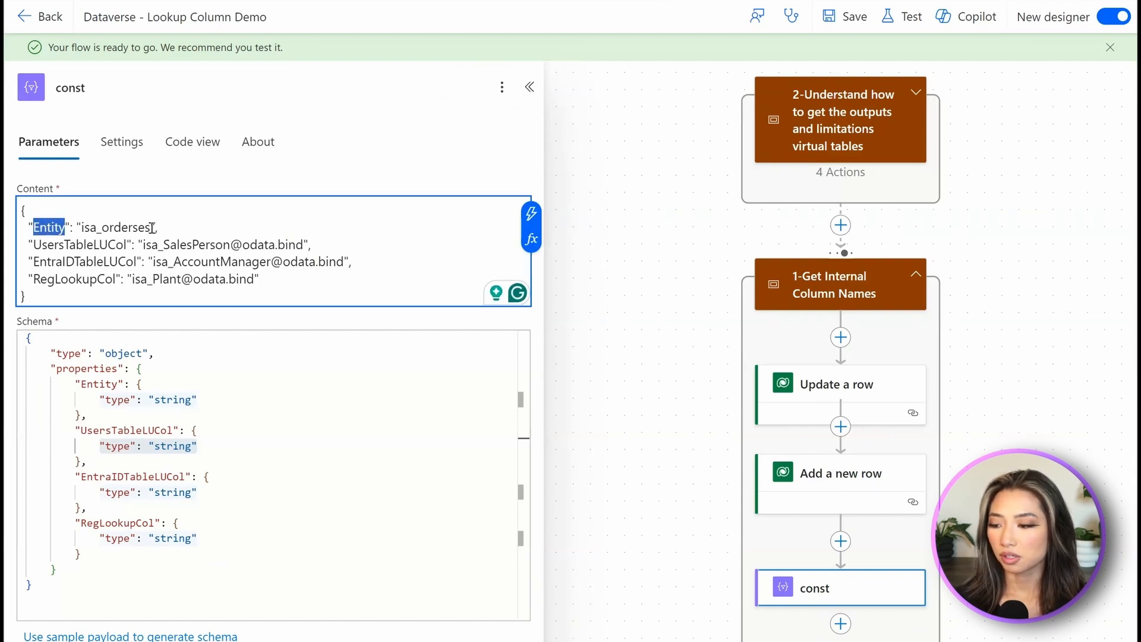
{"action": "left_click", "coordinate": [309, 251]}
{"action": "left_click", "coordinate": [280, 278]}
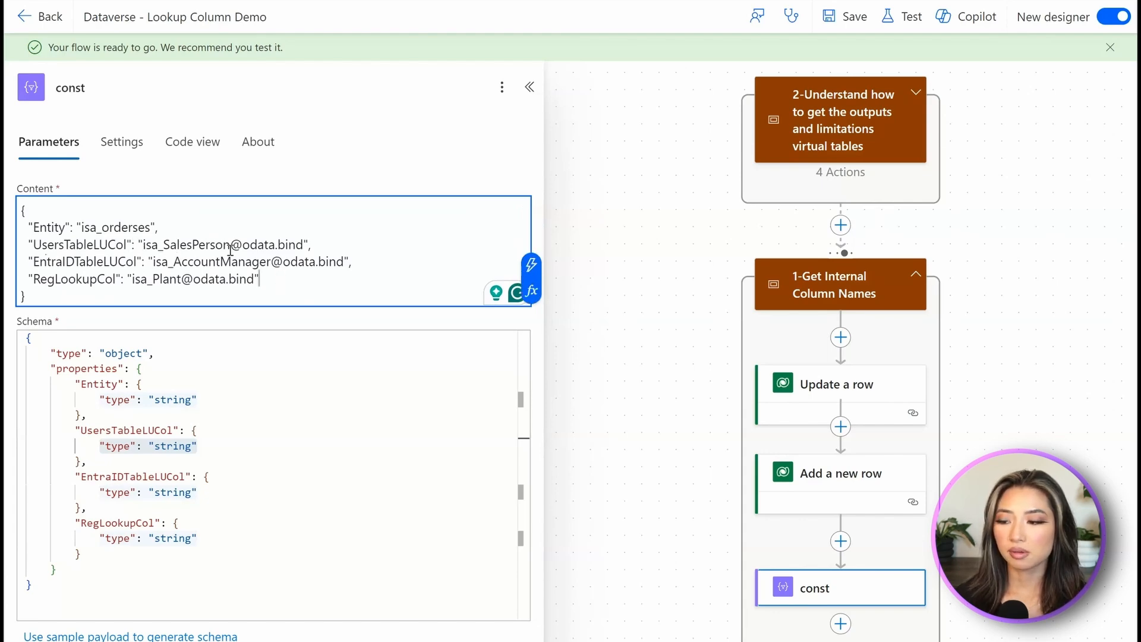
{"action": "left_click", "coordinate": [312, 244]}
{"action": "type", "text": ","}
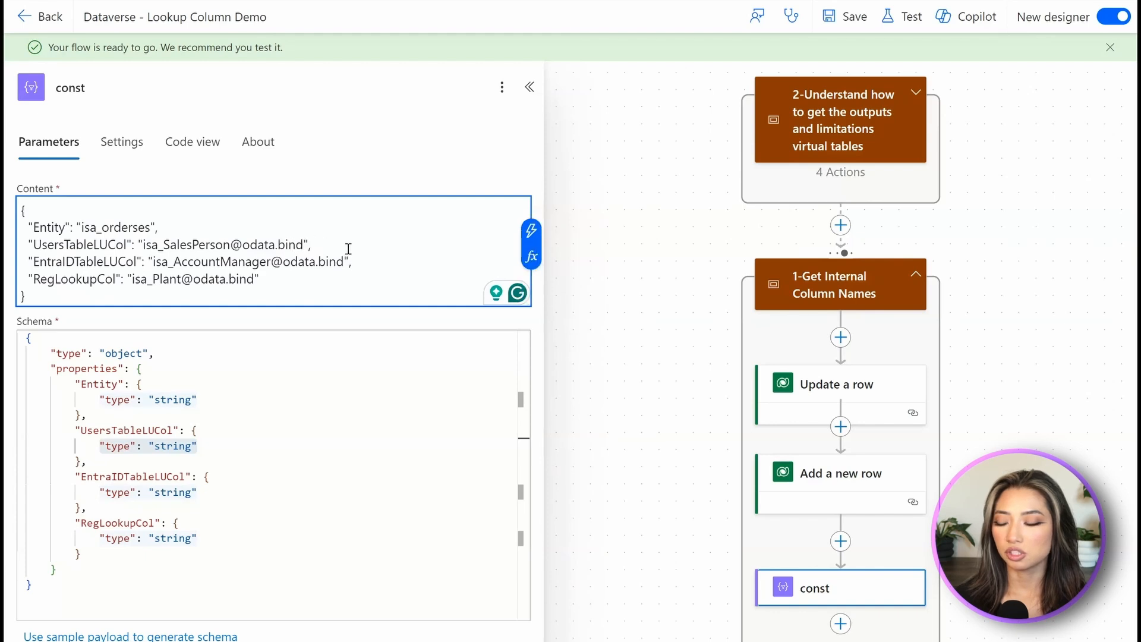
{"action": "left_click", "coordinate": [373, 267]}
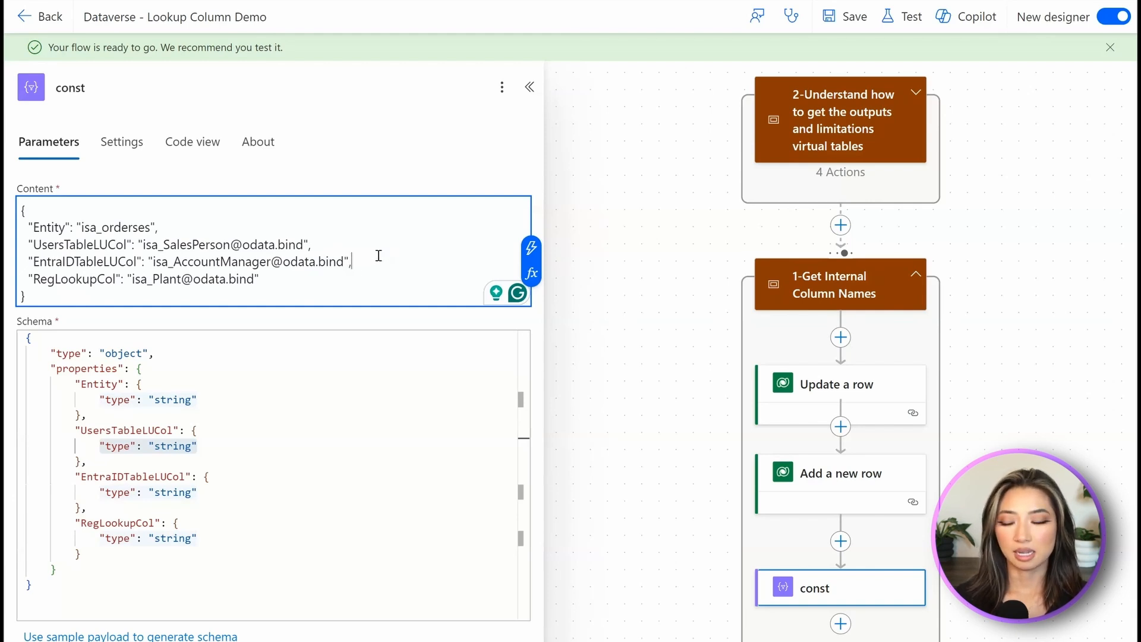
{"action": "left_click", "coordinate": [118, 285]}
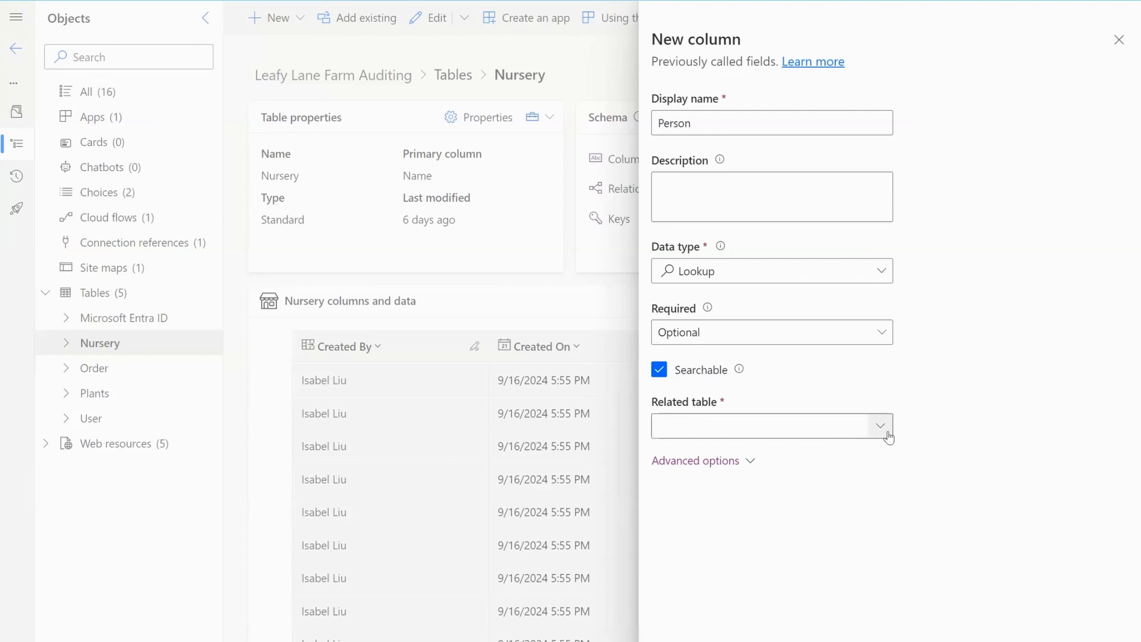
Step: Set User as the related table of the new Person lookup column in the Nursery table
{"action": "left_click", "coordinate": [880, 426]}
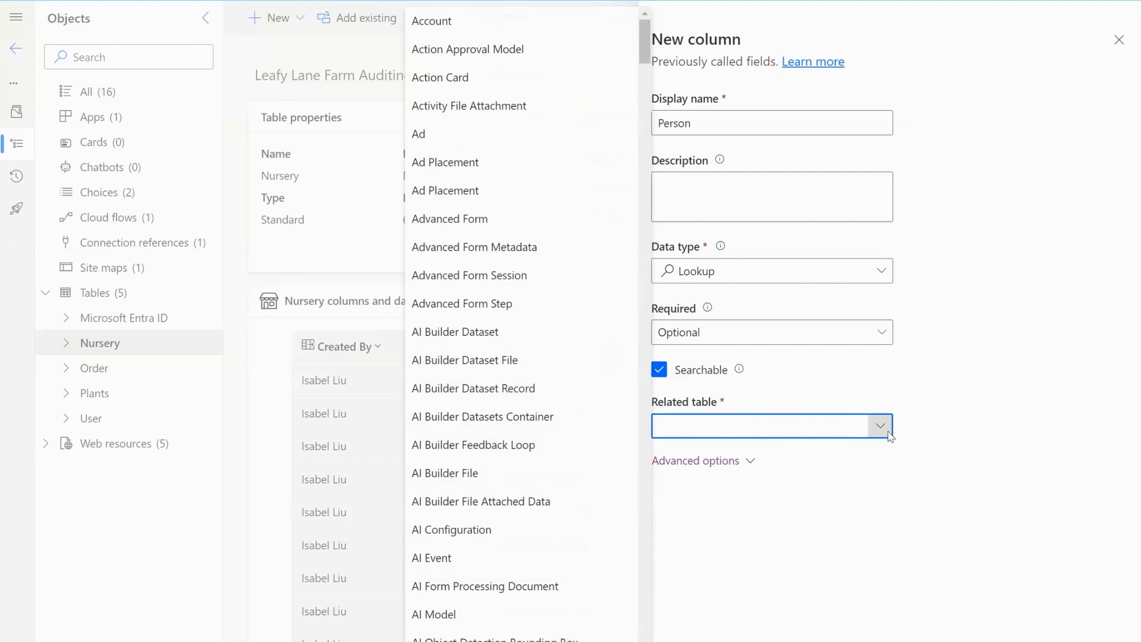
{"action": "type", "text": "User"}
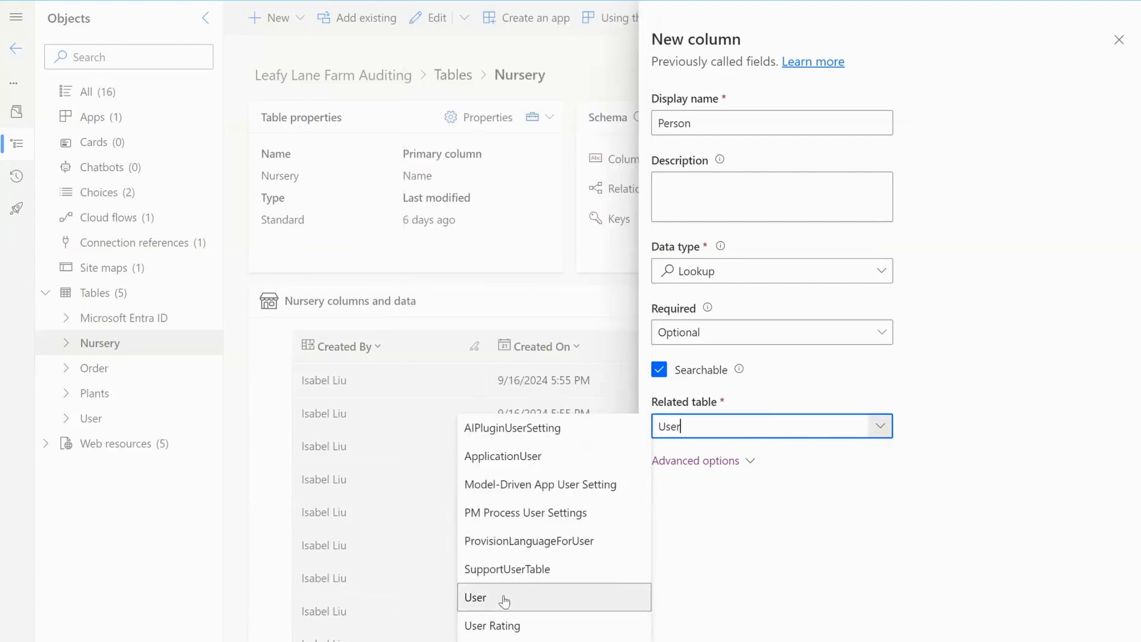
{"action": "left_click", "coordinate": [504, 599]}
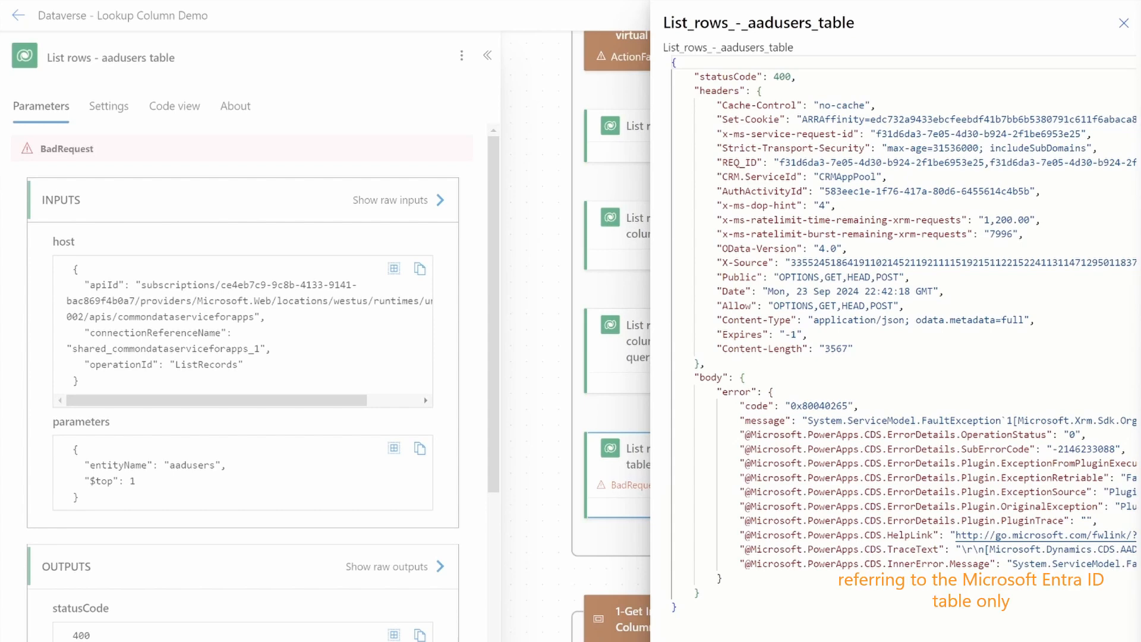
Step: Read along the full error message in the raw output of the List rows - aadusers table action
{"action": "left_click", "coordinate": [1092, 420]}
{"action": "key", "text": "Right"}
{"action": "key", "text": "Right"}
{"action": "key", "text": "Right"}
{"action": "key", "text": "Right"}
{"action": "key", "text": "Right"}
{"action": "key", "text": "Right"}
{"action": "key", "text": "Right"}
{"action": "key", "text": "Right"}
{"action": "key", "text": "Right"}
{"action": "key", "text": "Right"}
{"action": "key", "text": "Right"}
{"action": "key", "text": "Right"}
{"action": "key", "text": "Right"}
{"action": "key", "text": "Right"}
{"action": "key", "text": "Right"}
{"action": "key", "text": "Right"}
{"action": "key", "text": "Right"}
{"action": "key", "text": "Right"}
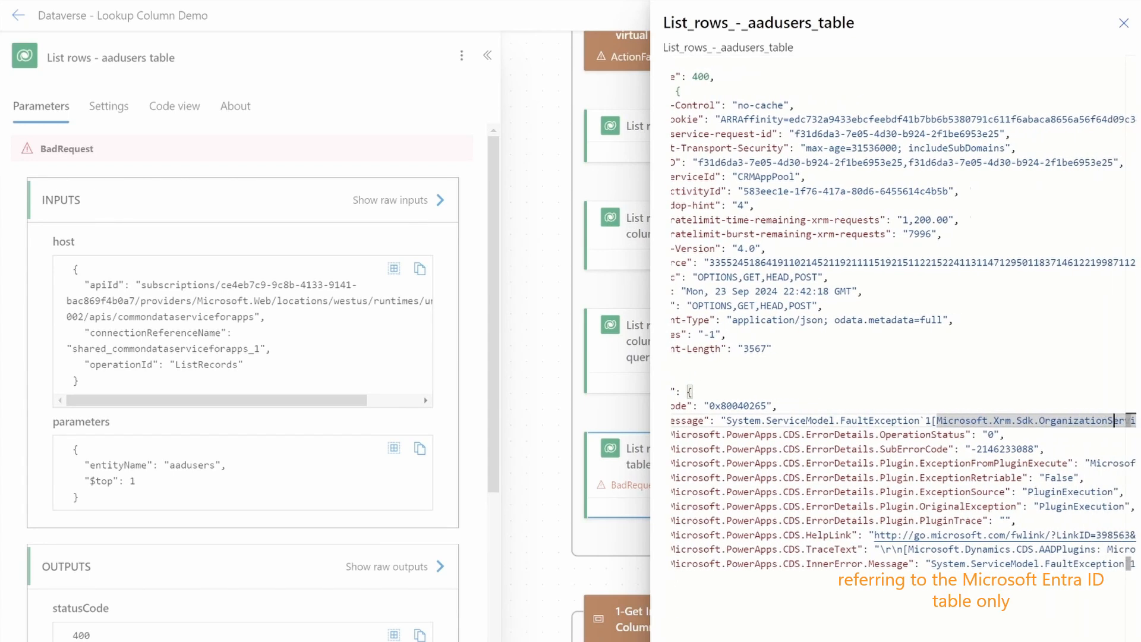
{"action": "key", "text": "Right"}
{"action": "key", "text": "Right"}
{"action": "key", "text": "Right"}
{"action": "key", "text": "Right"}
{"action": "key", "text": "Right"}
{"action": "key", "text": "Right"}
{"action": "key", "text": "Right"}
{"action": "key", "text": "Right"}
{"action": "key", "text": "Right"}
{"action": "key", "text": "Right"}
{"action": "key", "text": "Right"}
{"action": "key", "text": "Right"}
{"action": "key", "text": "Right"}
{"action": "key", "text": "Right"}
{"action": "key", "text": "Right"}
{"action": "key", "text": "Right"}
{"action": "key", "text": "Right"}
{"action": "key", "text": "Right"}
{"action": "key", "text": "Right"}
{"action": "key", "text": "Right"}
{"action": "key", "text": "Right"}
{"action": "key", "text": "Right"}
{"action": "key", "text": "Right"}
{"action": "key", "text": "Right"}
{"action": "key", "text": "Right"}
{"action": "key", "text": "Right"}
{"action": "key", "text": "Right"}
{"action": "key", "text": "Right"}
{"action": "key", "text": "Right"}
{"action": "key", "text": "Right"}
{"action": "key", "text": "Right"}
{"action": "key", "text": "Right"}
{"action": "key", "text": "Right"}
{"action": "key", "text": "Right"}
{"action": "key", "text": "Right"}
{"action": "key", "text": "Right"}
{"action": "key", "text": "Right"}
{"action": "key", "text": "Right"}
{"action": "key", "text": "Right"}
{"action": "key", "text": "Right"}
{"action": "key", "text": "Right"}
{"action": "key", "text": "Right"}
{"action": "key", "text": "Right"}
{"action": "key", "text": "Right"}
{"action": "key", "text": "Right"}
{"action": "key", "text": "Right"}
{"action": "key", "text": "Right"}
{"action": "key", "text": "Right"}
{"action": "key", "text": "Right"}
{"action": "key", "text": "Right"}
{"action": "key", "text": "Right"}
{"action": "key", "text": "Right"}
{"action": "key", "text": "Right"}
{"action": "key", "text": "Right"}
{"action": "key", "text": "Right"}
{"action": "key", "text": "Right"}
{"action": "key", "text": "Right"}
{"action": "key", "text": "Right"}
{"action": "key", "text": "Right"}
{"action": "key", "text": "Right"}
{"action": "key", "text": "Right"}
{"action": "key", "text": "Right"}
{"action": "key", "text": "Right"}
{"action": "key", "text": "Right"}
{"action": "key", "text": "Right"}
{"action": "key", "text": "Right"}
{"action": "key", "text": "Right"}
{"action": "key", "text": "Right"}
{"action": "key", "text": "Right"}
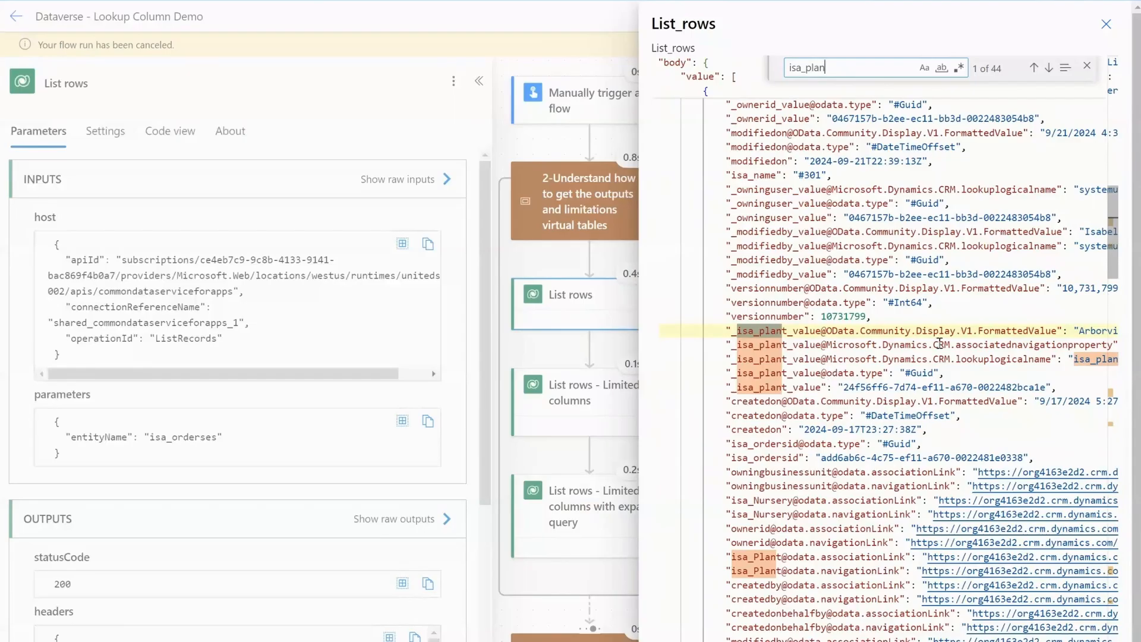
Step: Search the List rows output for isa_plant and examine the lookup's value, formatted value and lookup logical name entries
{"action": "left_click", "coordinate": [878, 65]}
{"action": "type", "text": "t"}
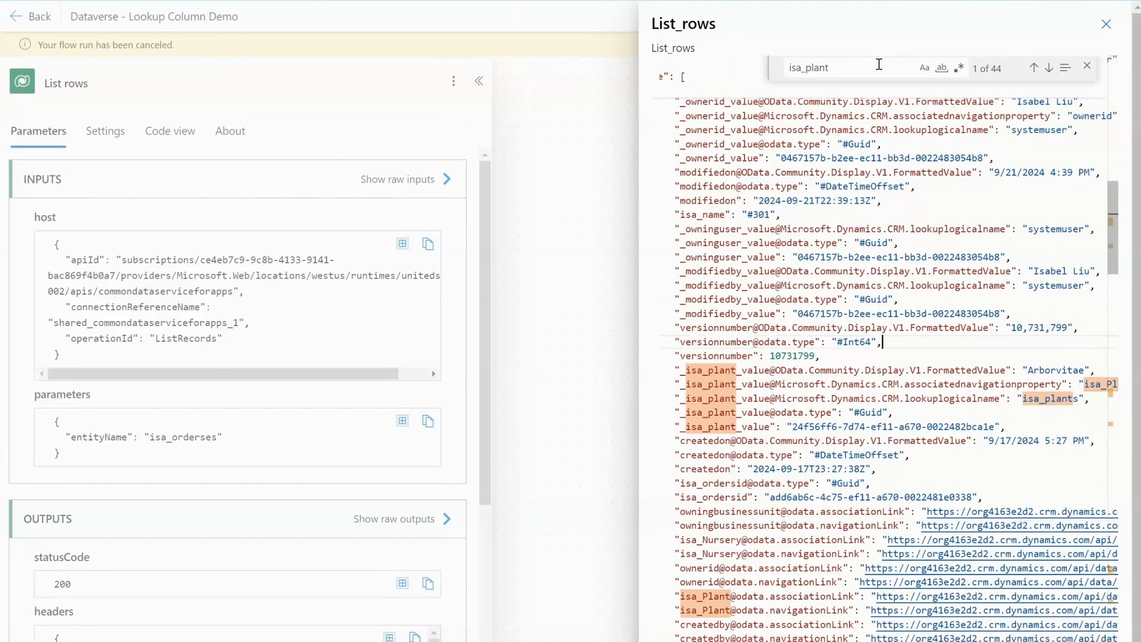
{"action": "left_click_drag", "start_coordinate": [879, 64], "coordinate": [782, 70]}
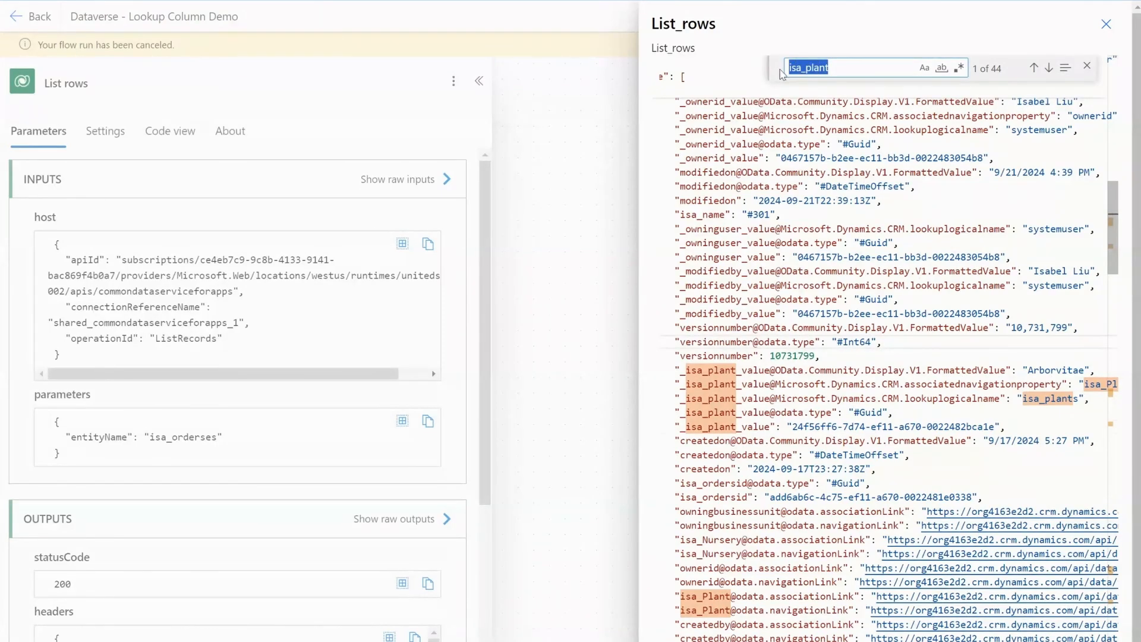
{"action": "left_click_drag", "start_coordinate": [681, 426], "coordinate": [770, 428]}
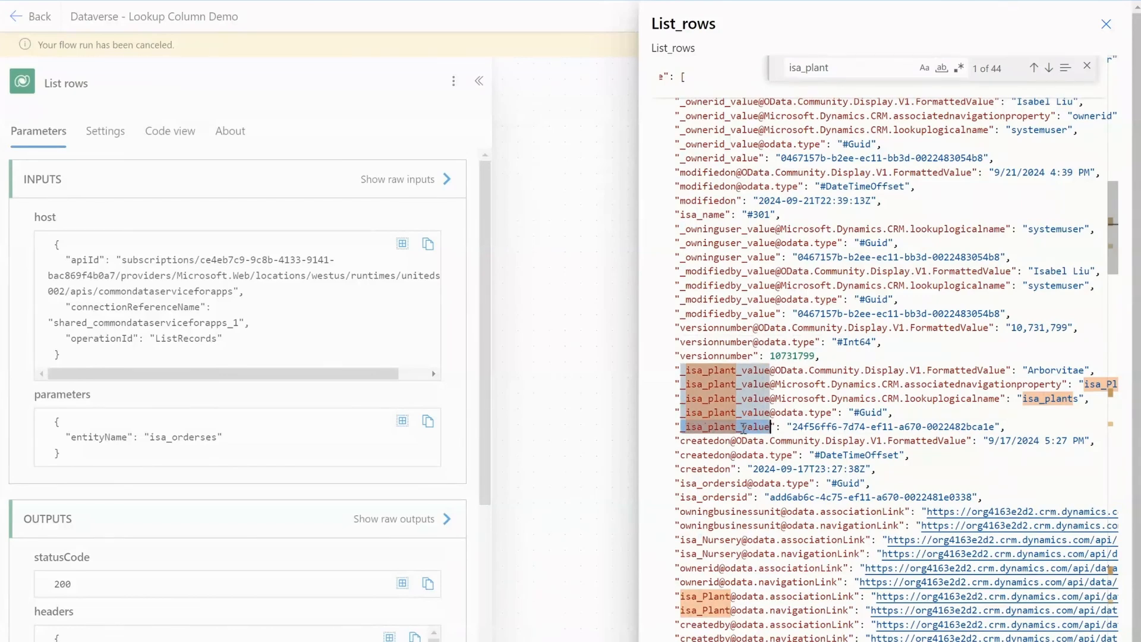
{"action": "left_click_drag", "start_coordinate": [792, 427], "coordinate": [994, 427]}
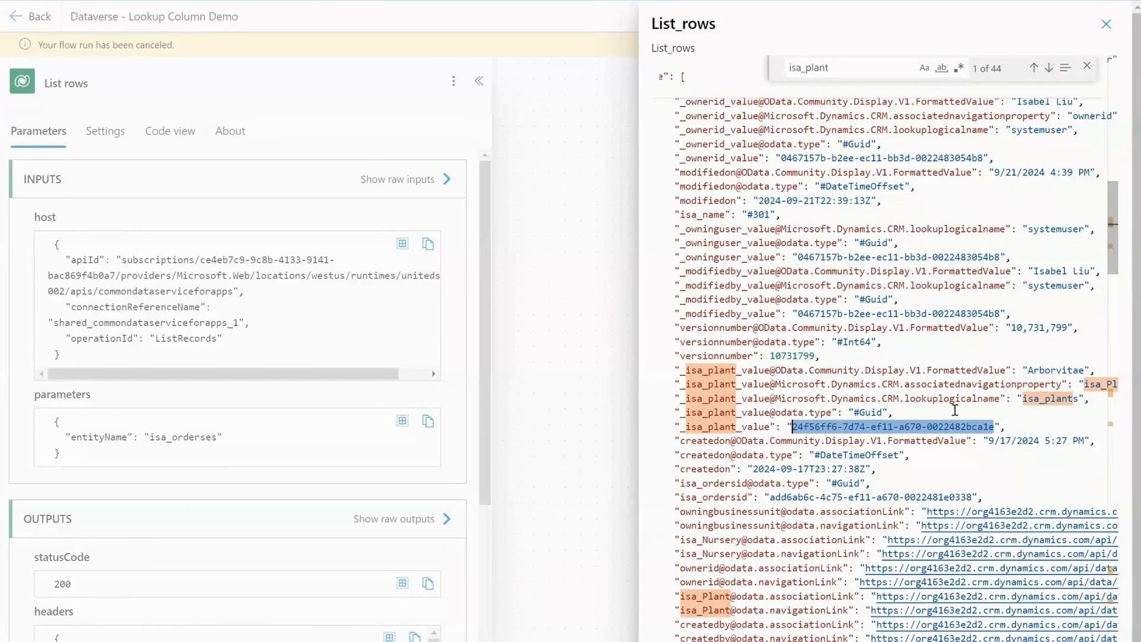
{"action": "left_click_drag", "start_coordinate": [774, 370], "coordinate": [1010, 370]}
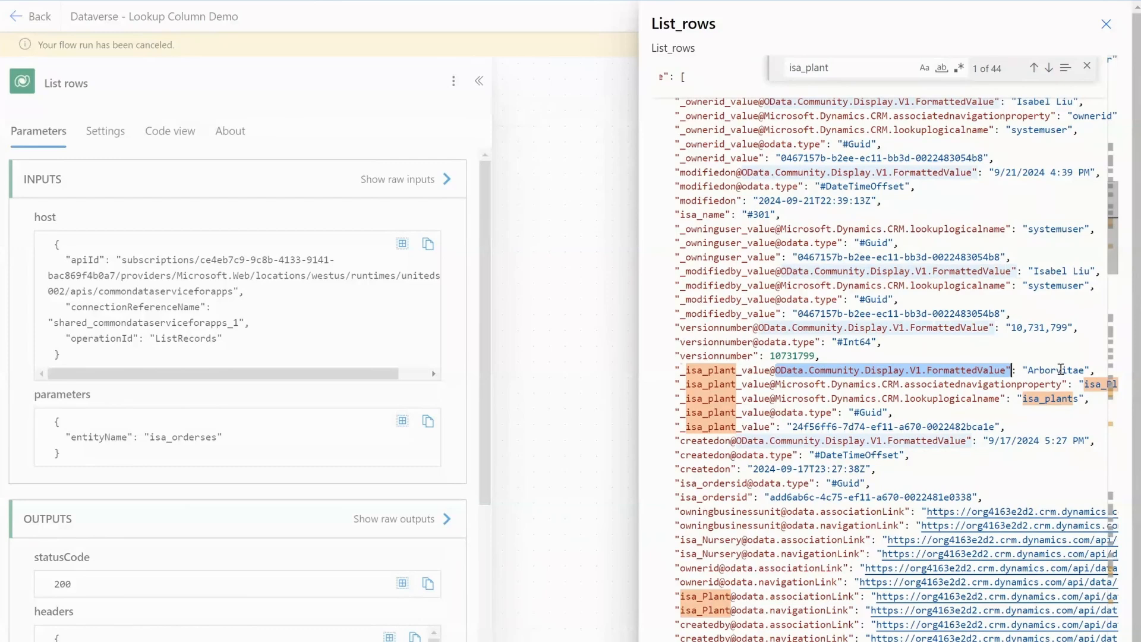
{"action": "left_click", "coordinate": [1005, 398]}
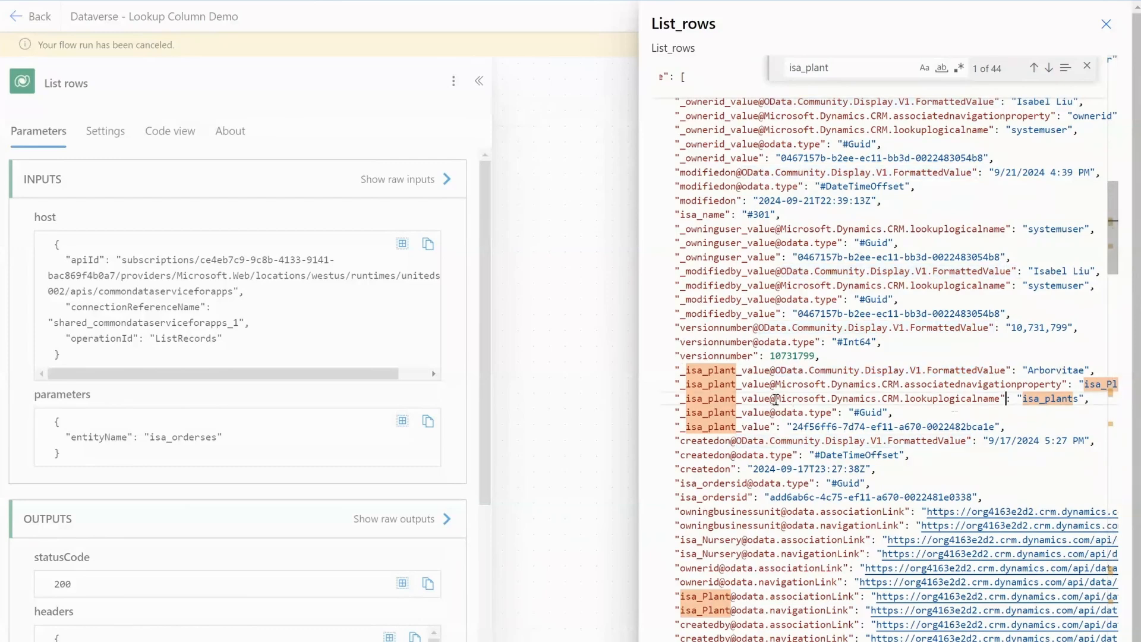
{"action": "left_click_drag", "start_coordinate": [1022, 398], "coordinate": [1078, 398]}
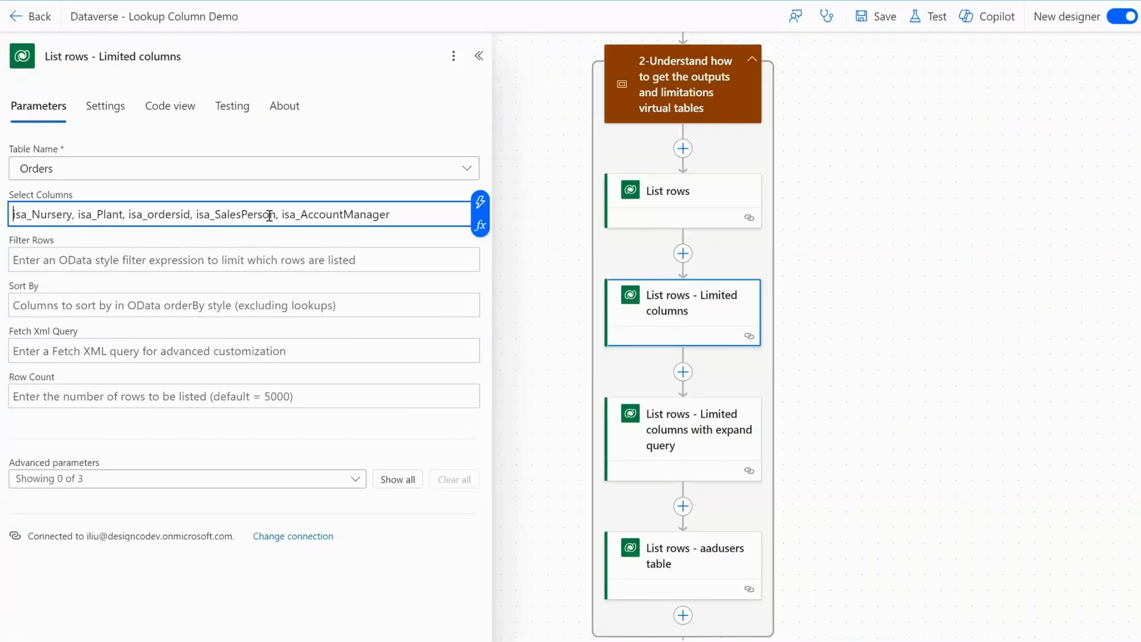
Step: Review the selected columns and expand query of the limited-column List rows actions, and open List rows - Users
{"action": "left_click_drag", "start_coordinate": [413, 214], "coordinate": [10, 225]}
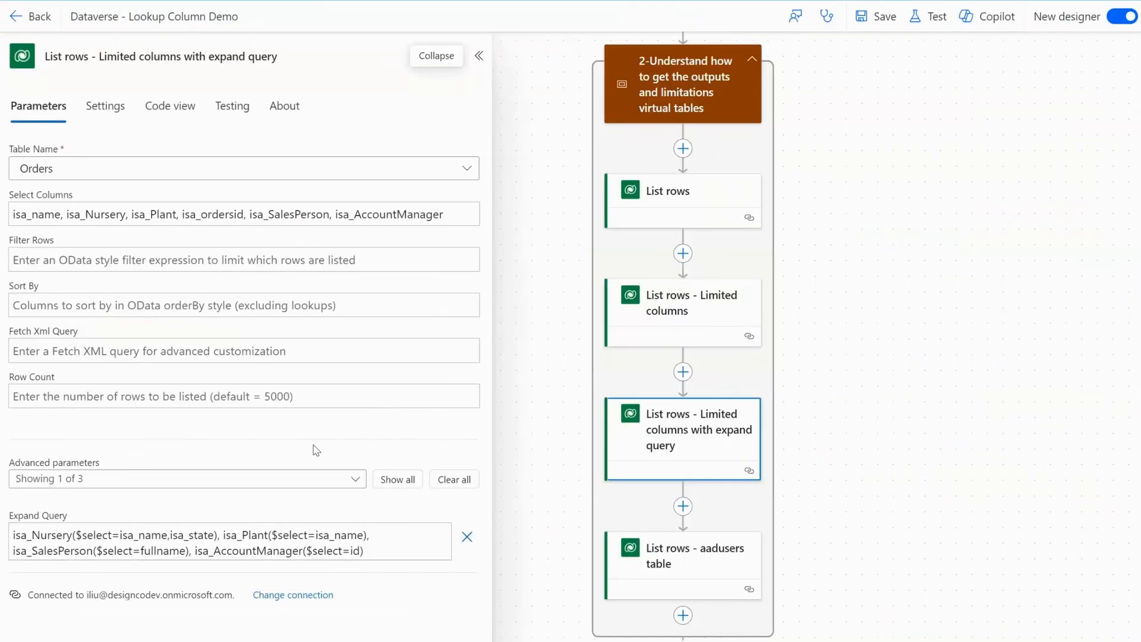
{"action": "left_click", "coordinate": [214, 551]}
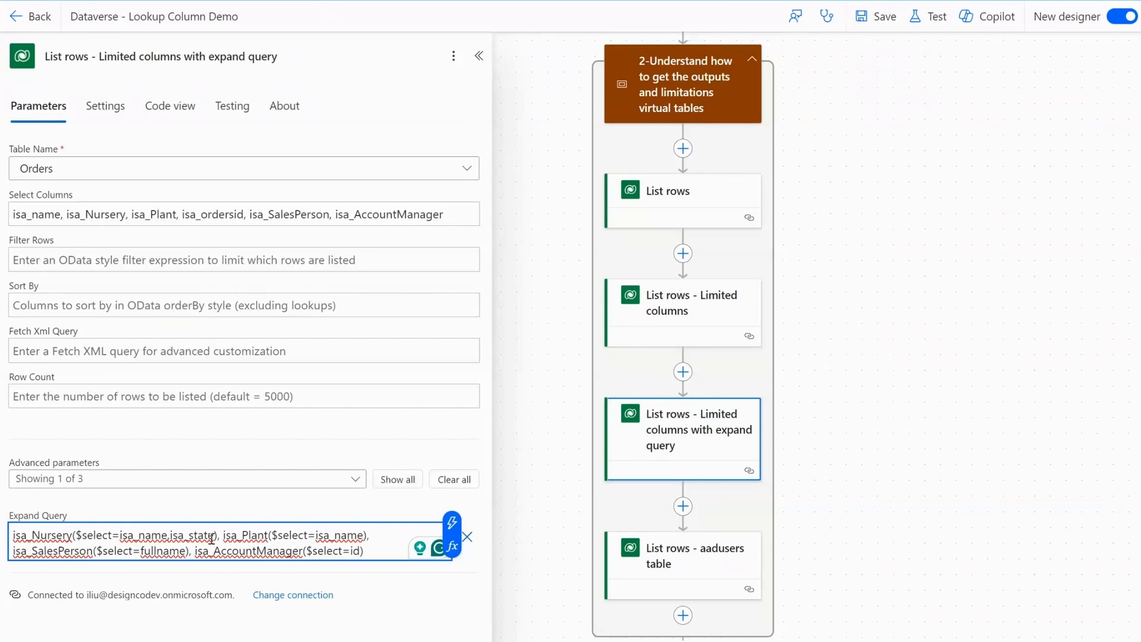
{"action": "double_click", "coordinate": [72, 531]}
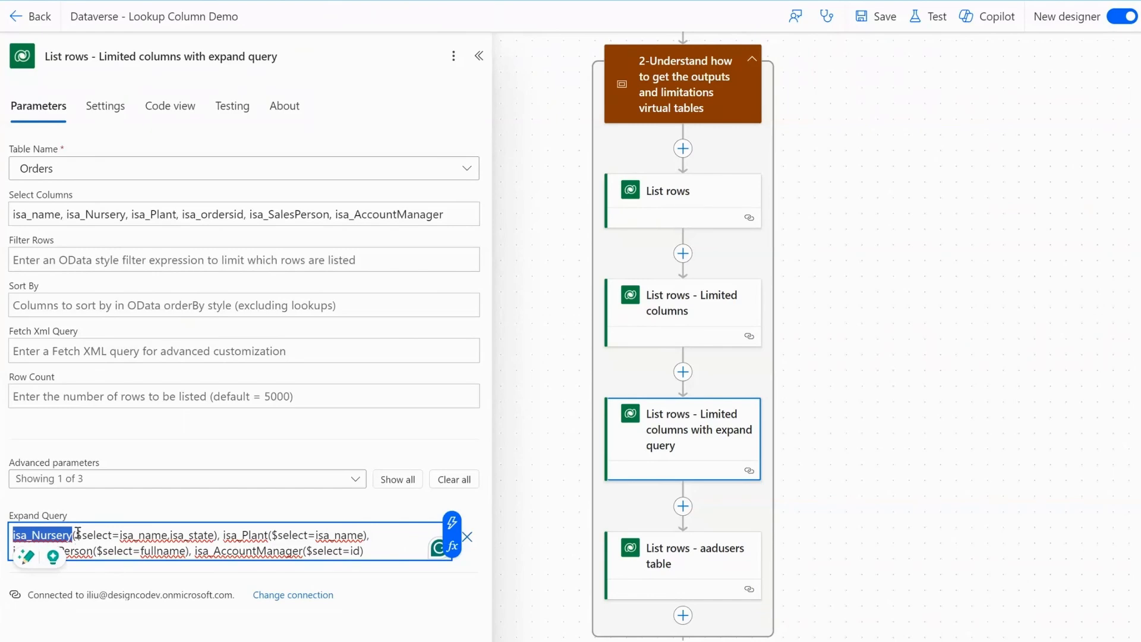
{"action": "left_click", "coordinate": [75, 533]}
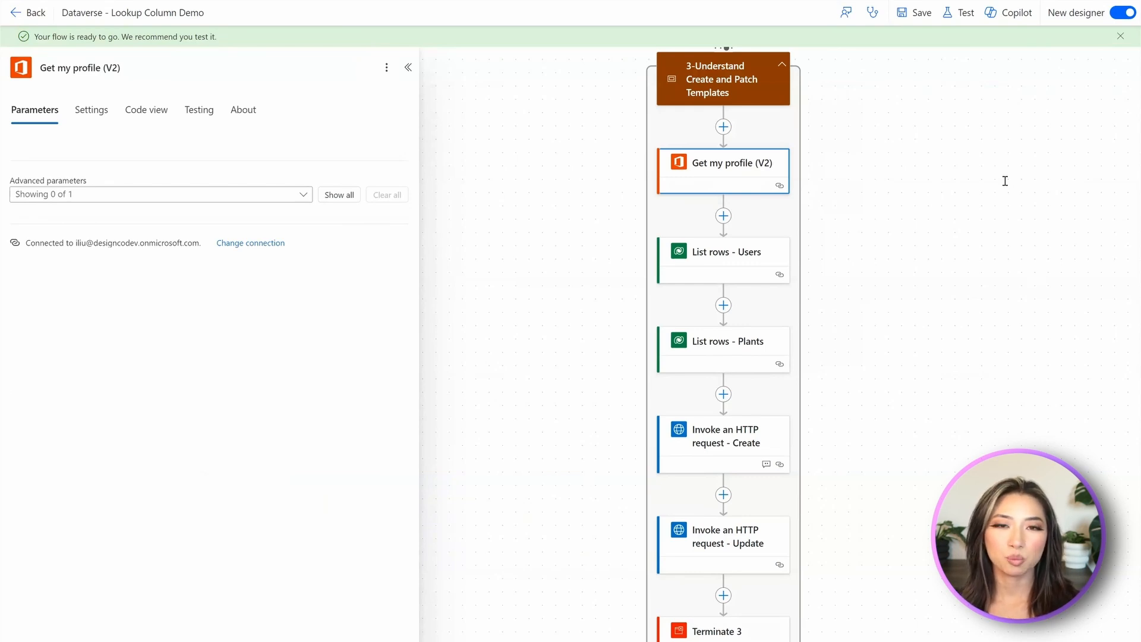
{"action": "left_click", "coordinate": [765, 263]}
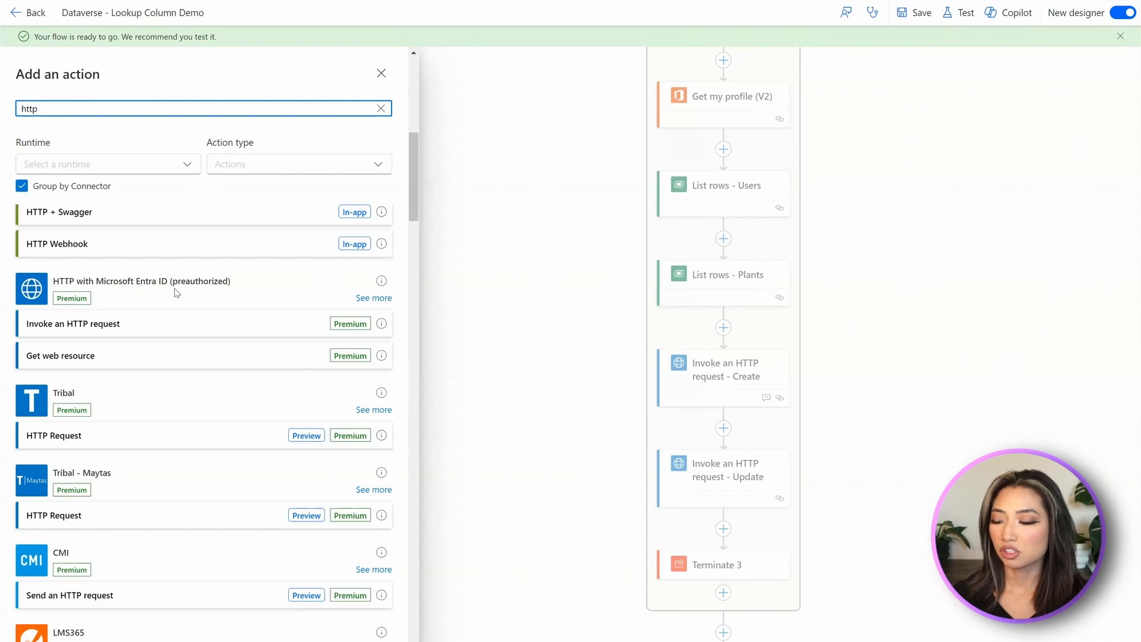
{"action": "scroll", "coordinate": [224, 288], "scroll_direction": "down", "scroll_amount": 2}
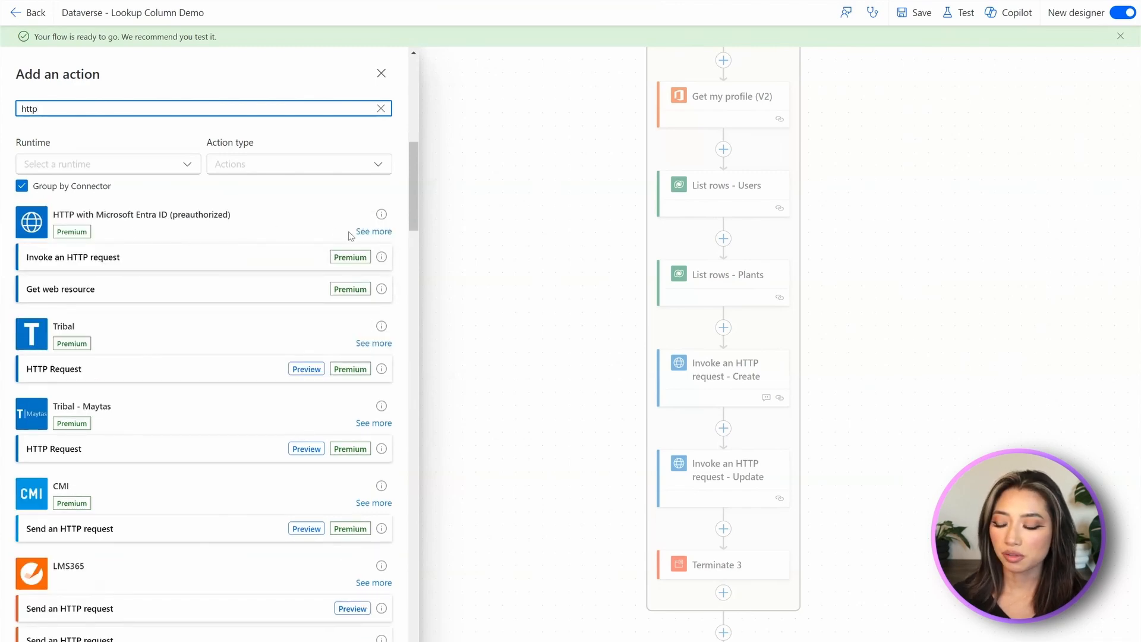
{"action": "left_click", "coordinate": [125, 266]}
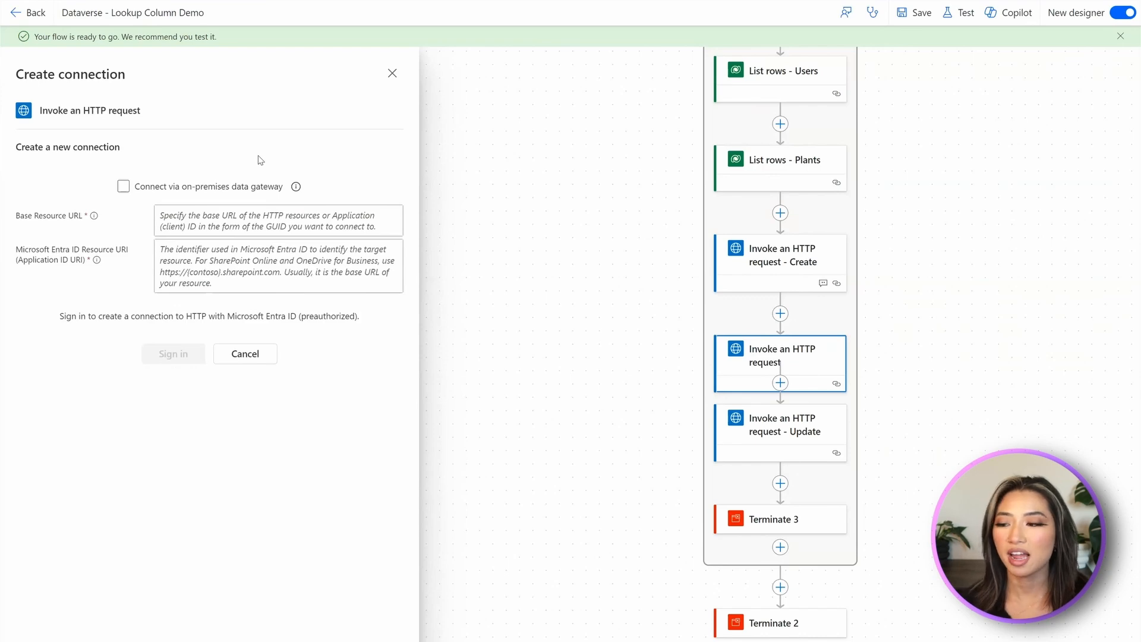
{"action": "left_click", "coordinate": [355, 221]}
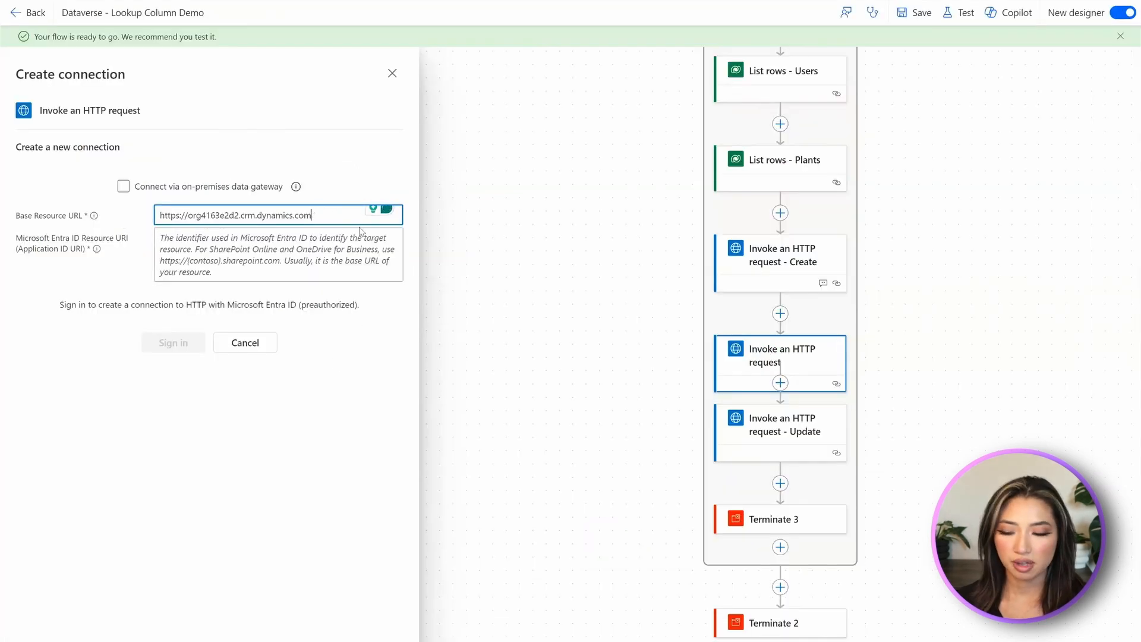
{"action": "left_click", "coordinate": [359, 232]}
{"action": "type", "text": "https://org4163e2d2.crm.dynamics.com"}
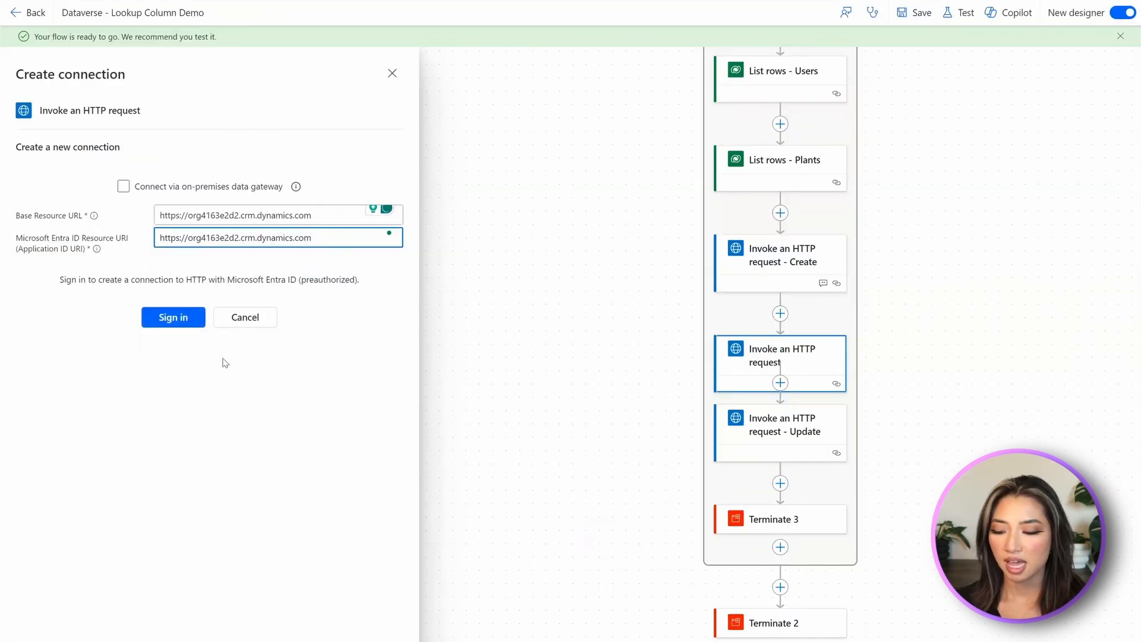
{"action": "left_click", "coordinate": [165, 315]}
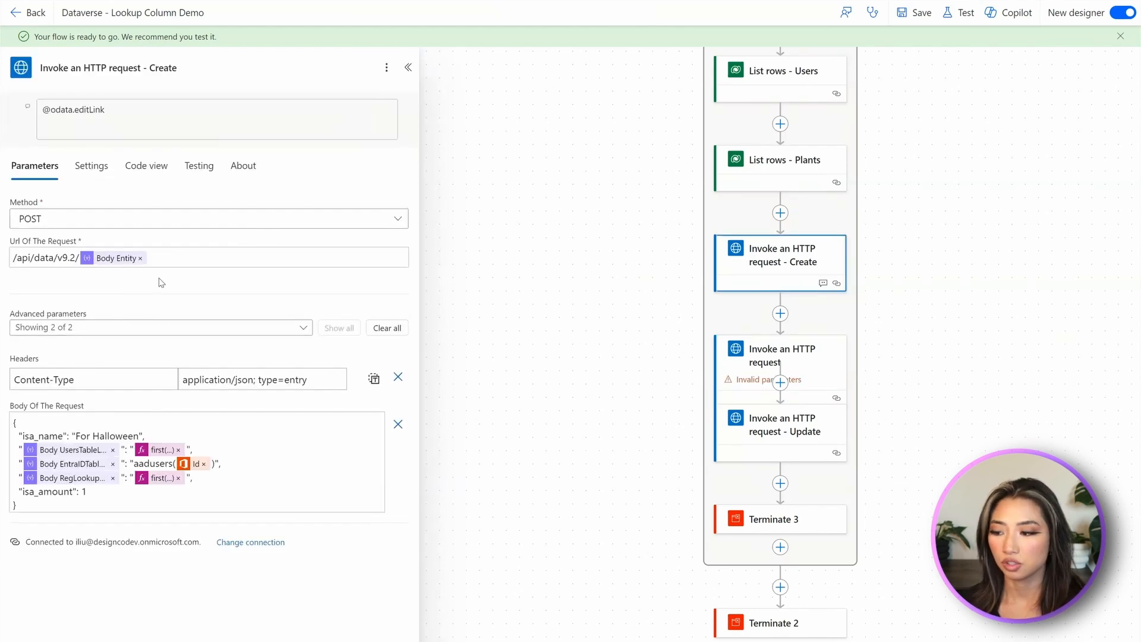
Step: Examine the request URL of the Invoke an HTTP request - Create action
{"action": "left_click", "coordinate": [57, 257]}
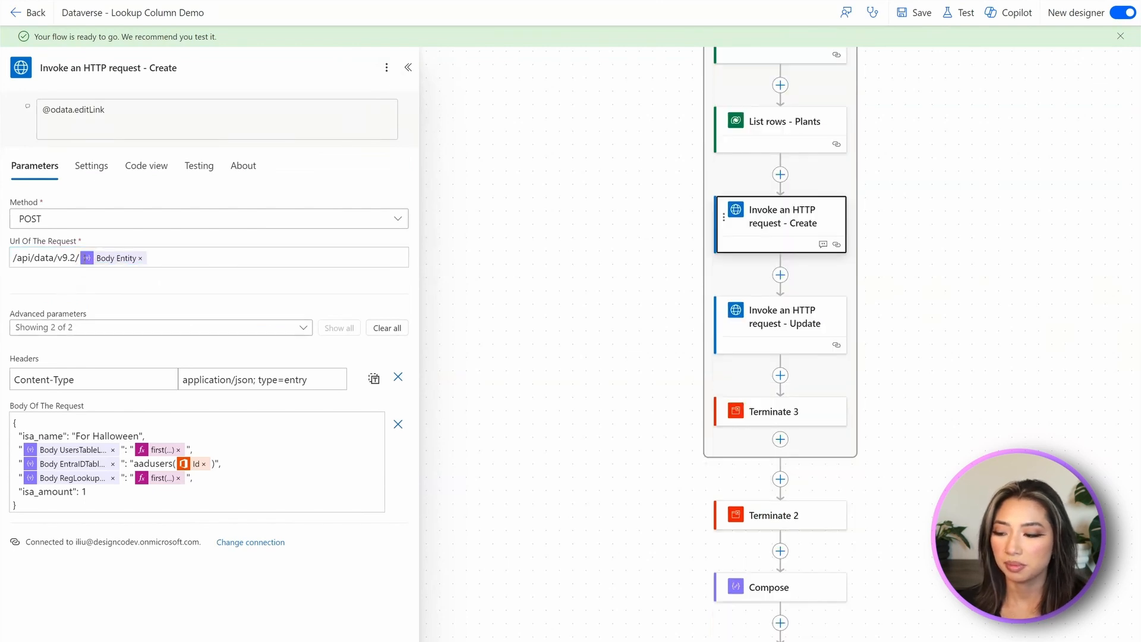
{"action": "left_click", "coordinate": [190, 254]}
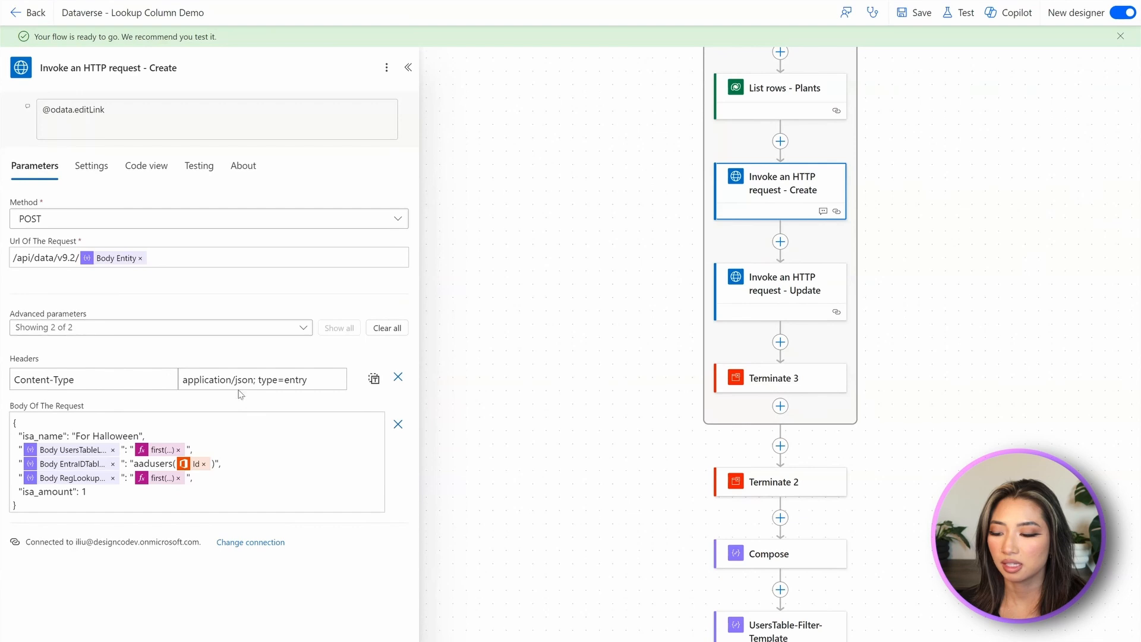
{"action": "left_click", "coordinate": [133, 437]}
{"action": "type", "text": ","}
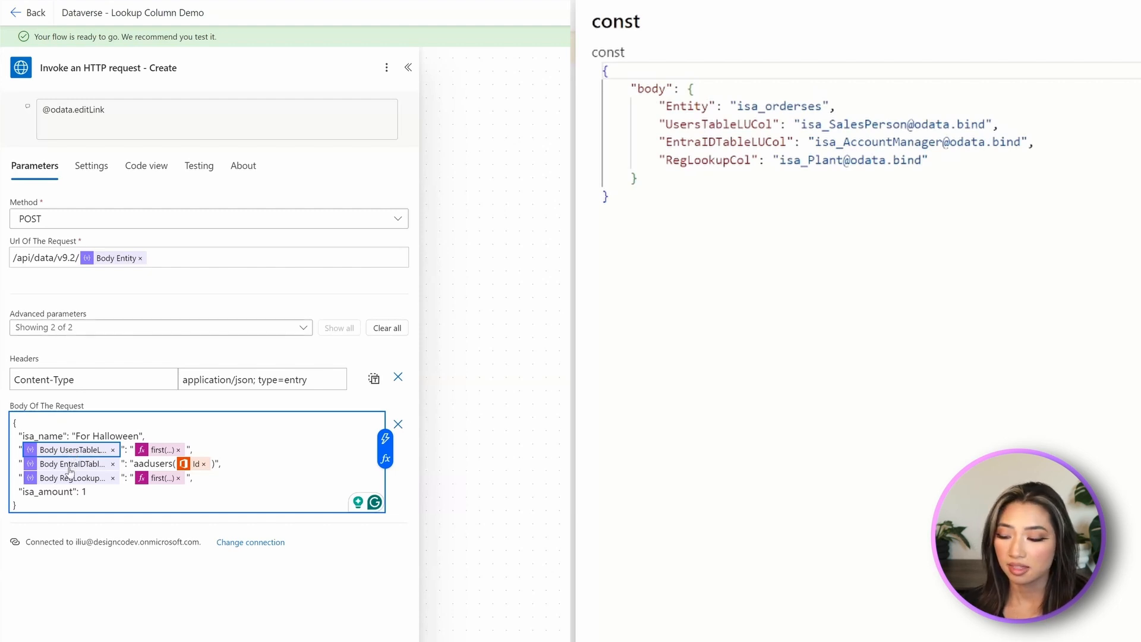
{"action": "left_click", "coordinate": [70, 470]}
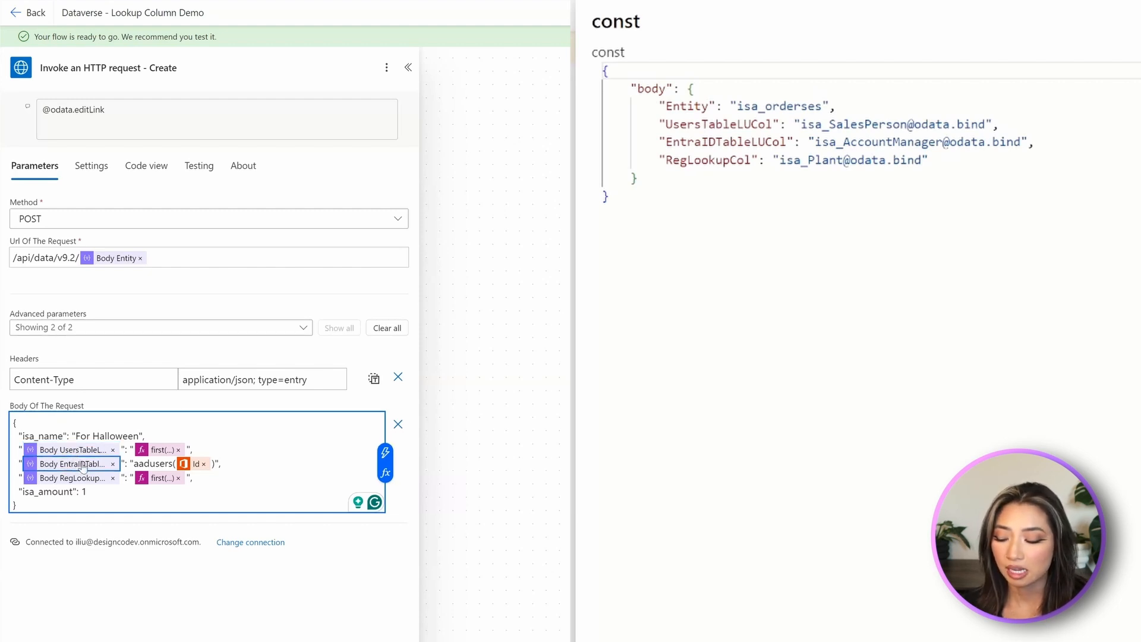
{"action": "left_click", "coordinate": [157, 451]}
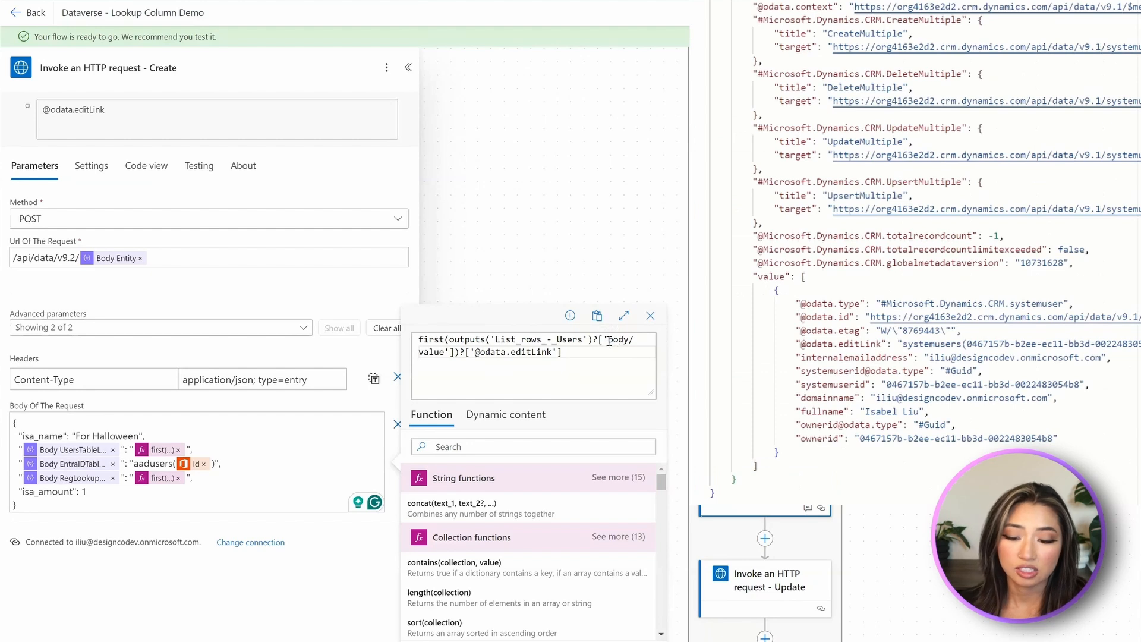
{"action": "left_click", "coordinate": [456, 354]}
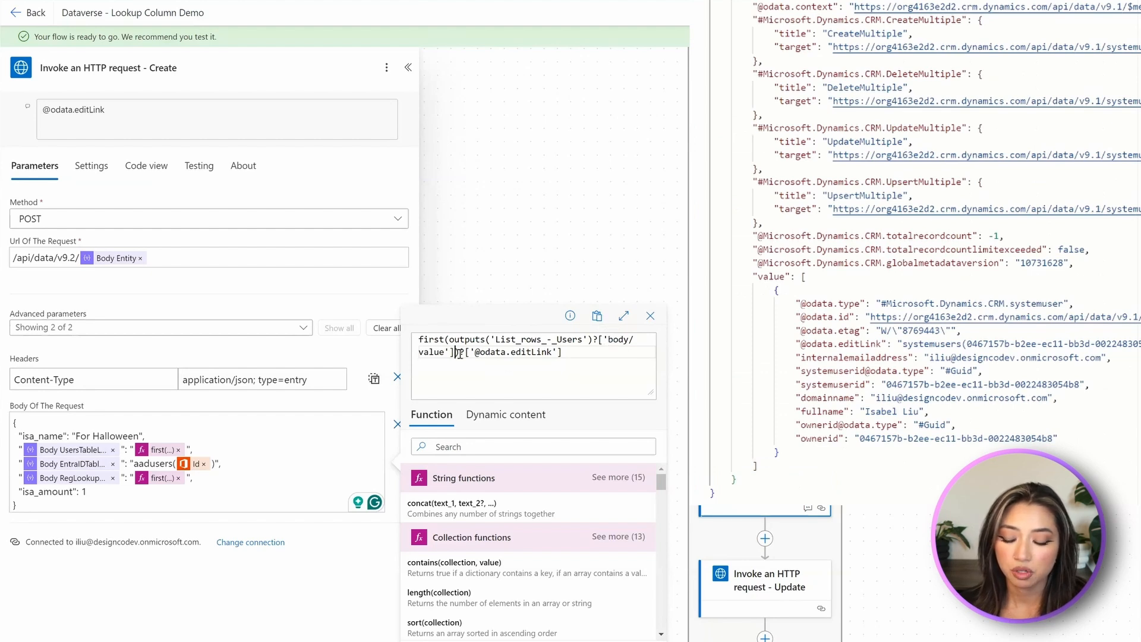
{"action": "left_click_drag", "start_coordinate": [475, 353], "coordinate": [552, 357]}
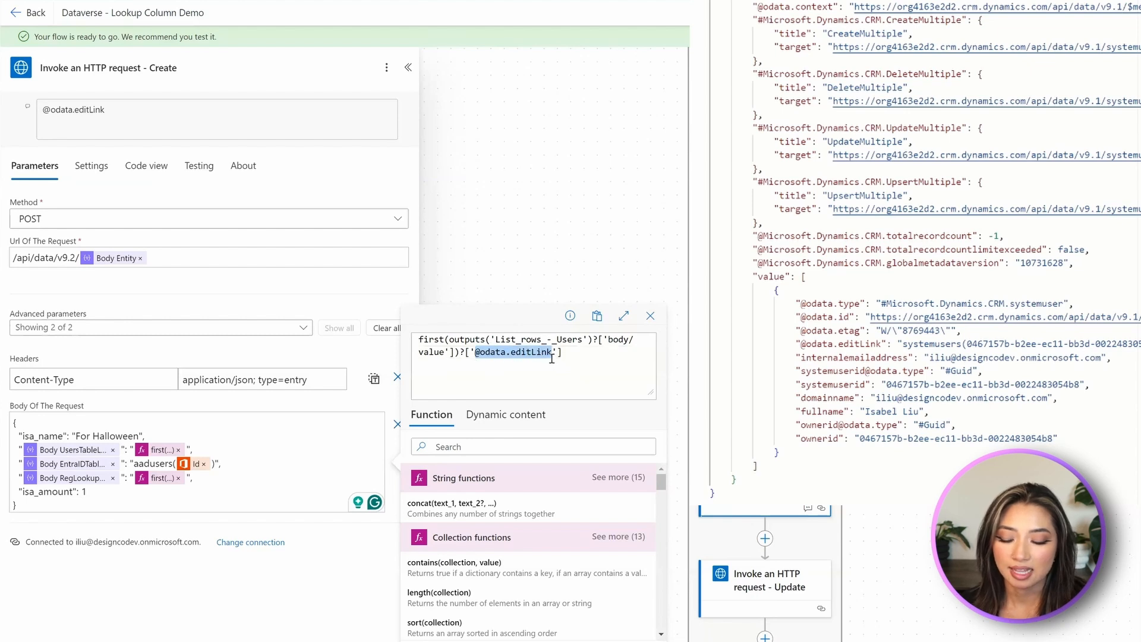
{"action": "left_click", "coordinate": [249, 463]}
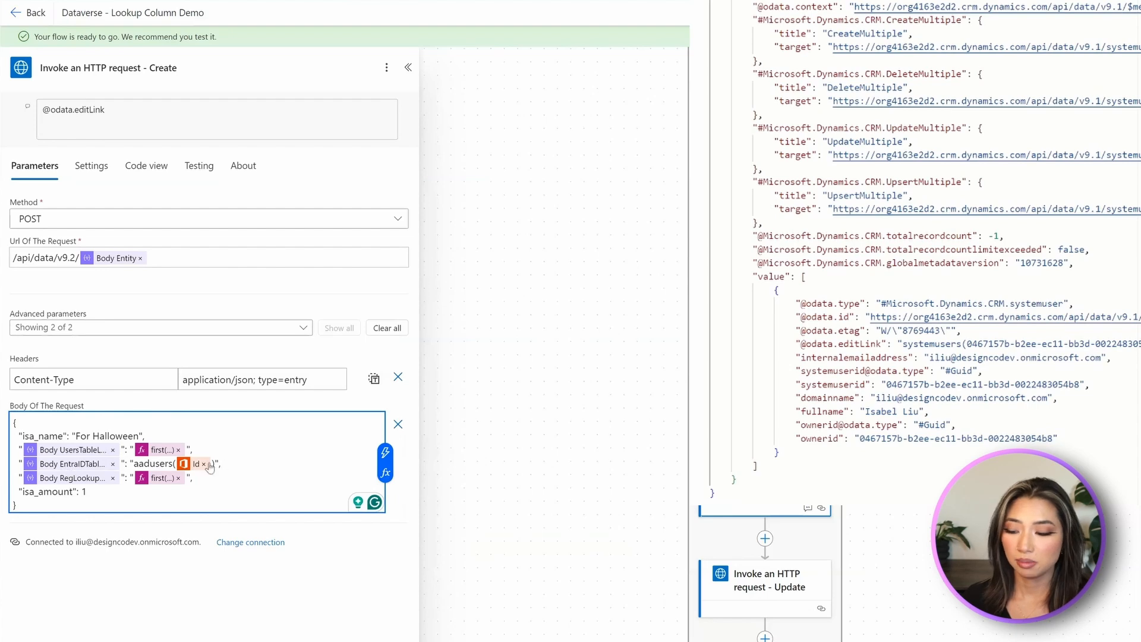
{"action": "left_click_drag", "start_coordinate": [134, 465], "coordinate": [174, 468]}
{"action": "left_click", "coordinate": [255, 466]}
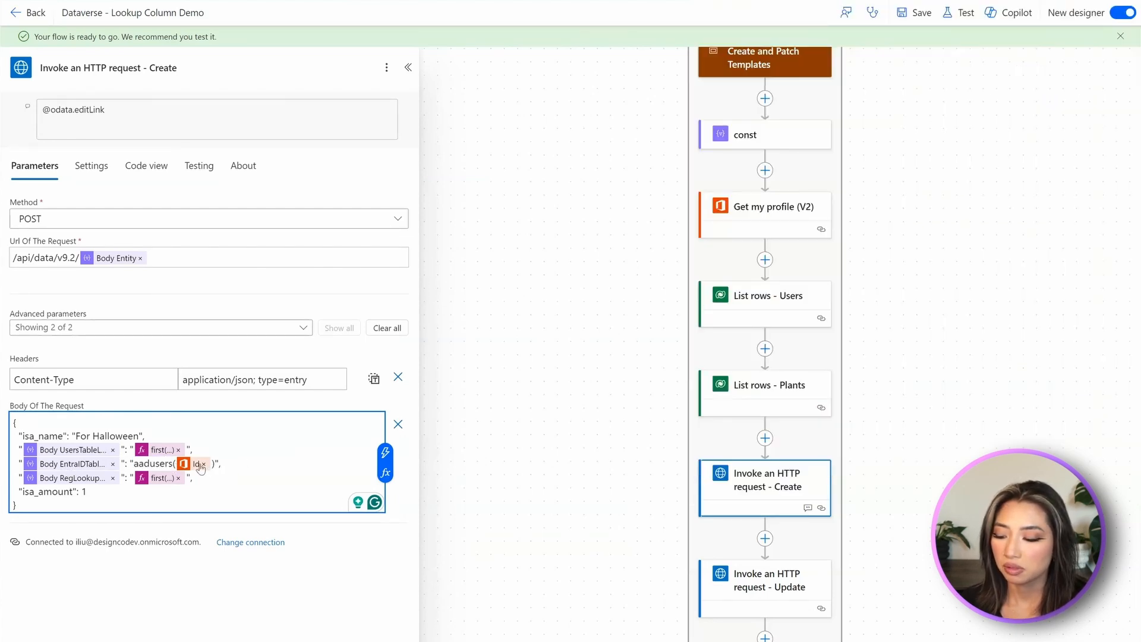
{"action": "left_click", "coordinate": [189, 465]}
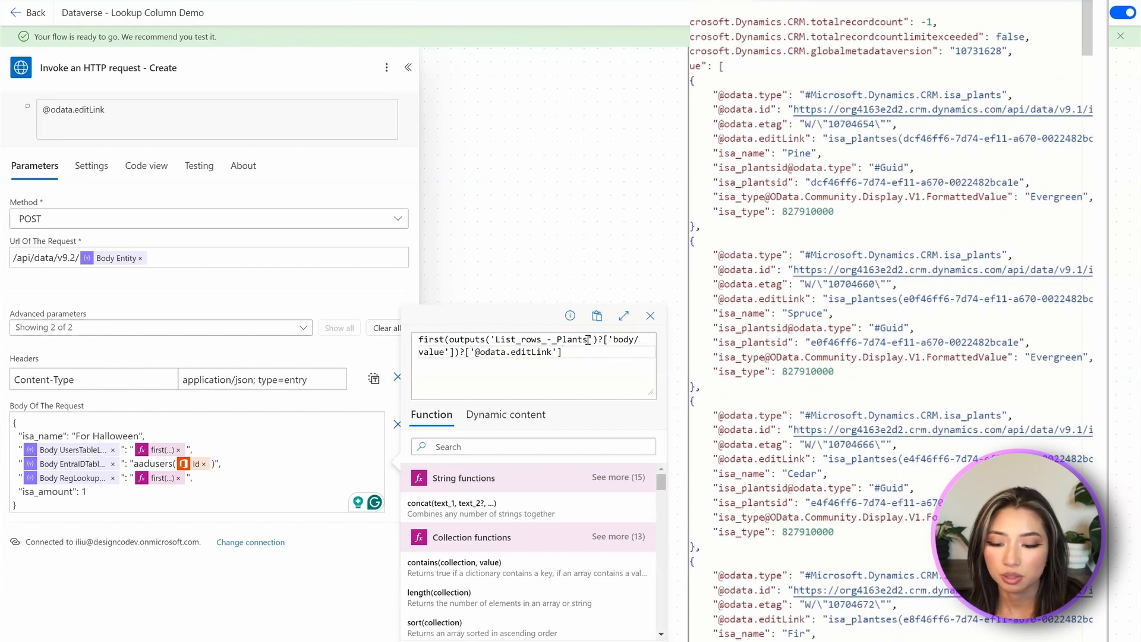
{"action": "left_click", "coordinate": [109, 492]}
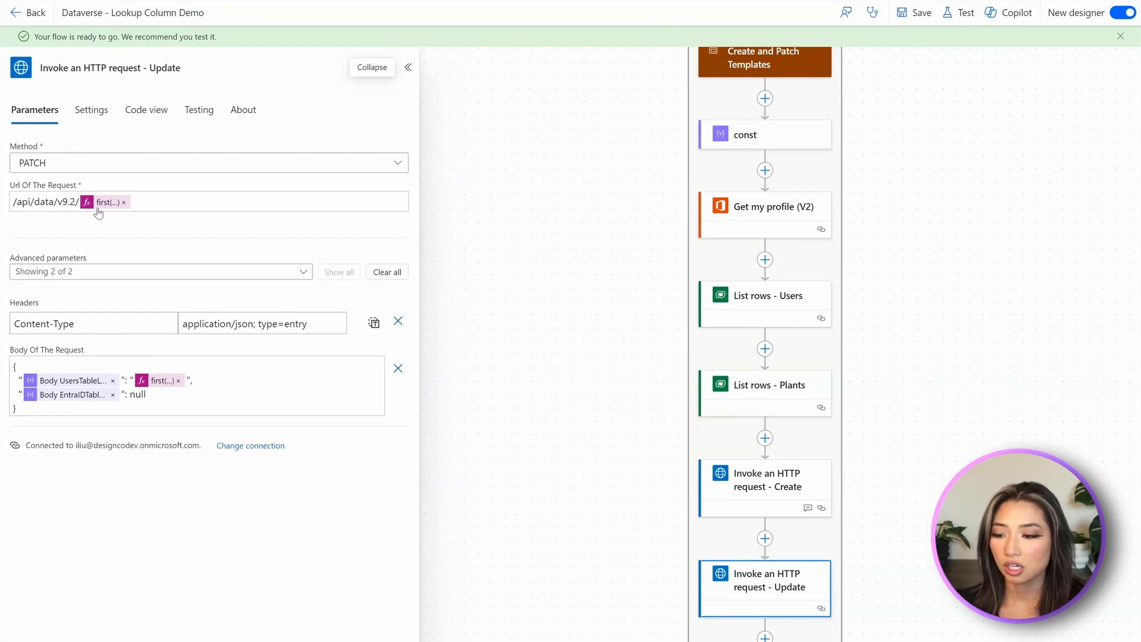
Step: Examine the URL expression and body of the Invoke an HTTP request - Update action, along with the lookup column names in const
{"action": "left_click", "coordinate": [98, 212]}
{"action": "left_click_drag", "start_coordinate": [540, 239], "coordinate": [440, 226]}
{"action": "left_click", "coordinate": [543, 243]}
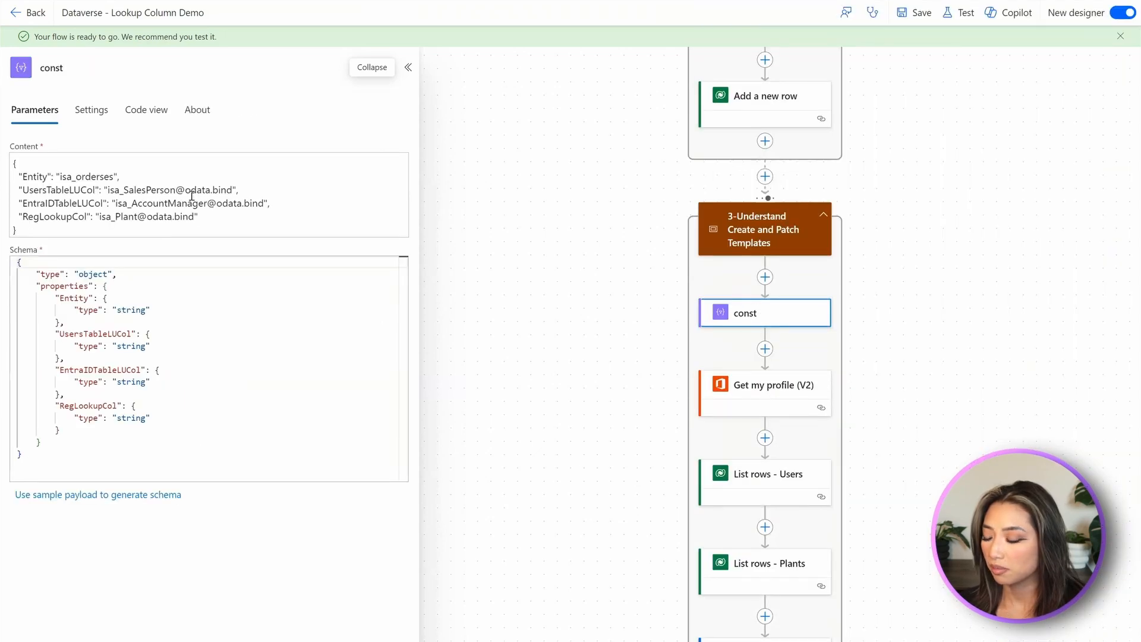
{"action": "left_click_drag", "start_coordinate": [176, 190], "coordinate": [110, 191]}
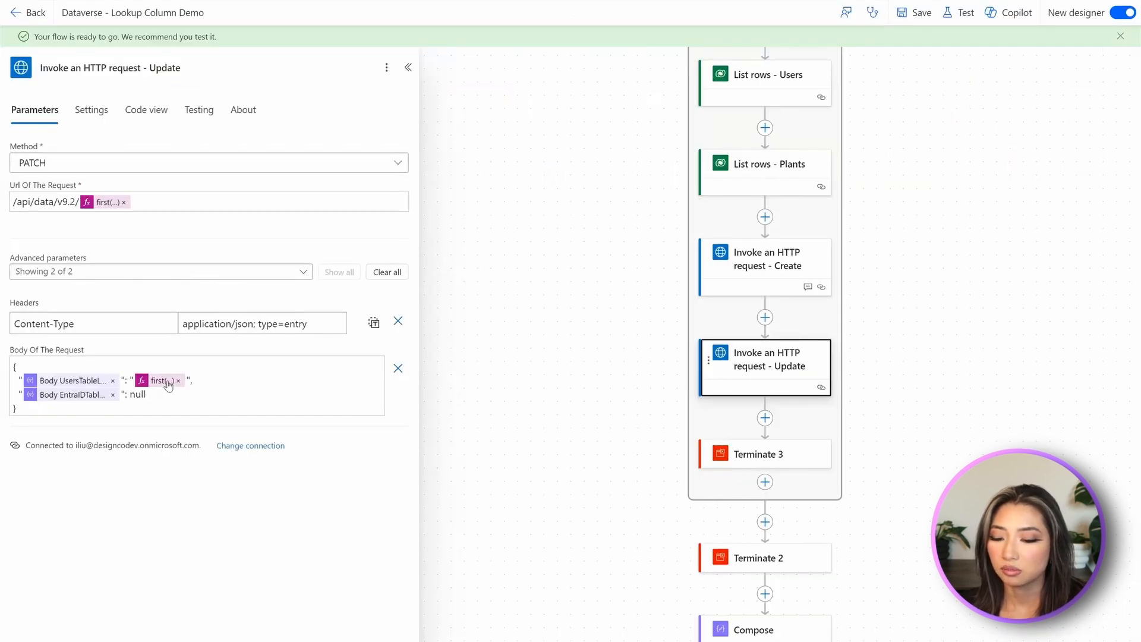
{"action": "scroll", "coordinate": [759, 240], "scroll_direction": "up", "scroll_amount": 2}
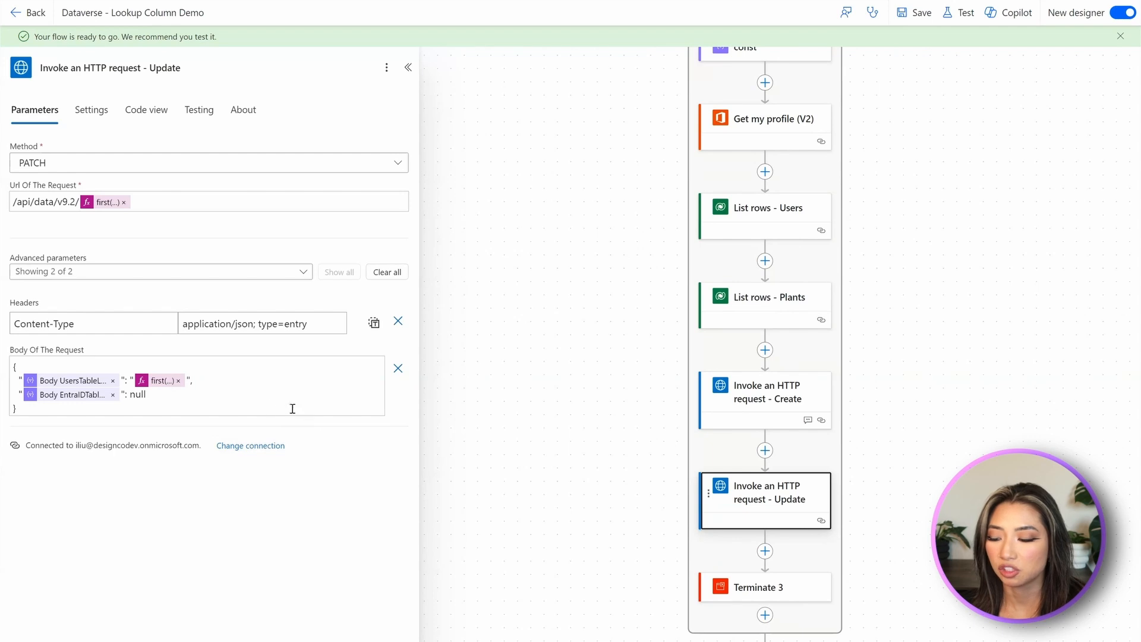
{"action": "left_click", "coordinate": [96, 403]}
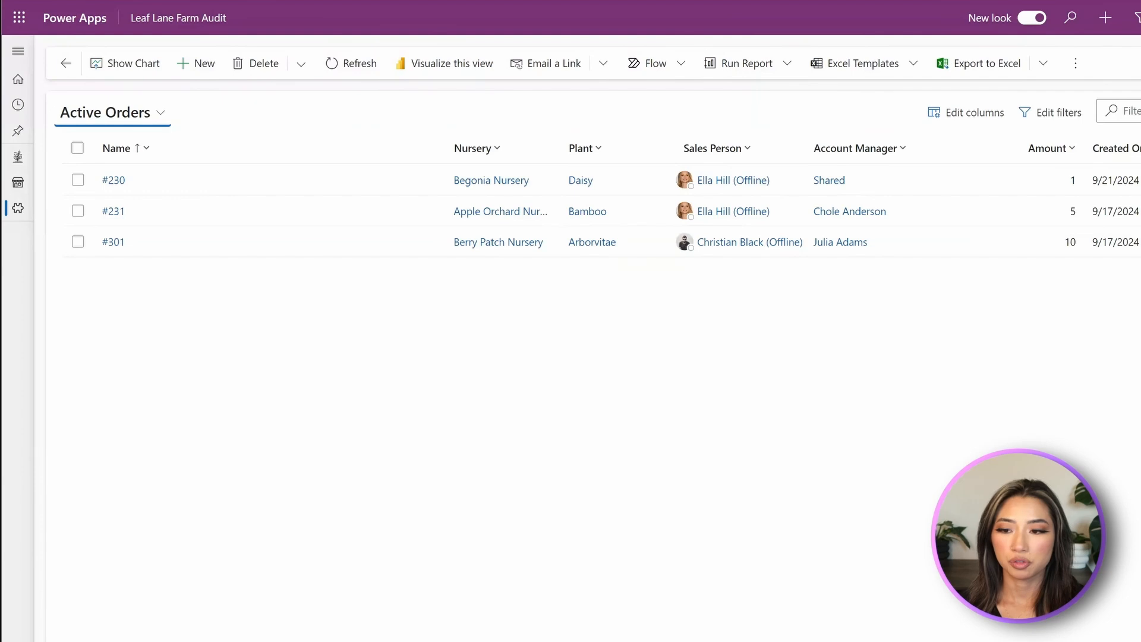
Step: Switch to the Leaf Lane Farm Audit app in Power Apps and refresh the Active Orders view
{"action": "left_click", "coordinate": [373, 65]}
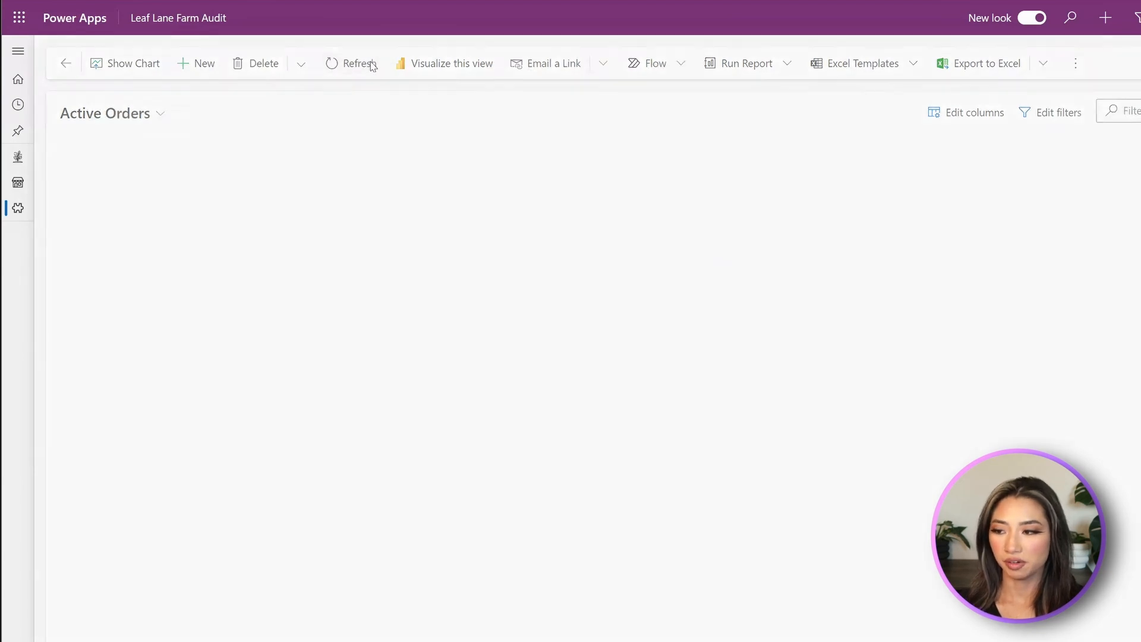